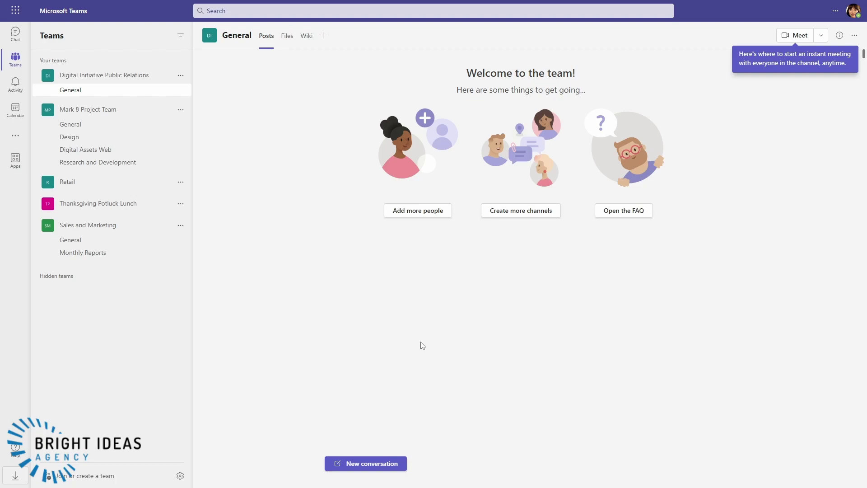
- Create a private team from scratch named "Scheduling Demo" with two members
click(98, 475)
click(269, 146)
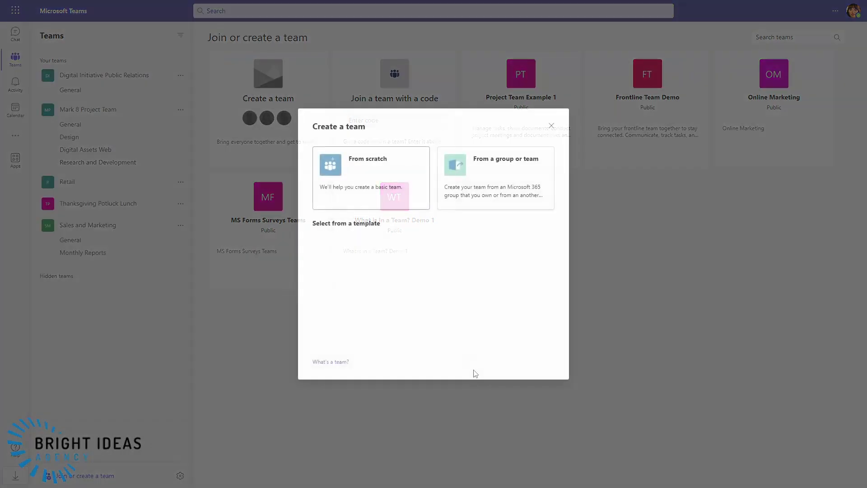
click(359, 197)
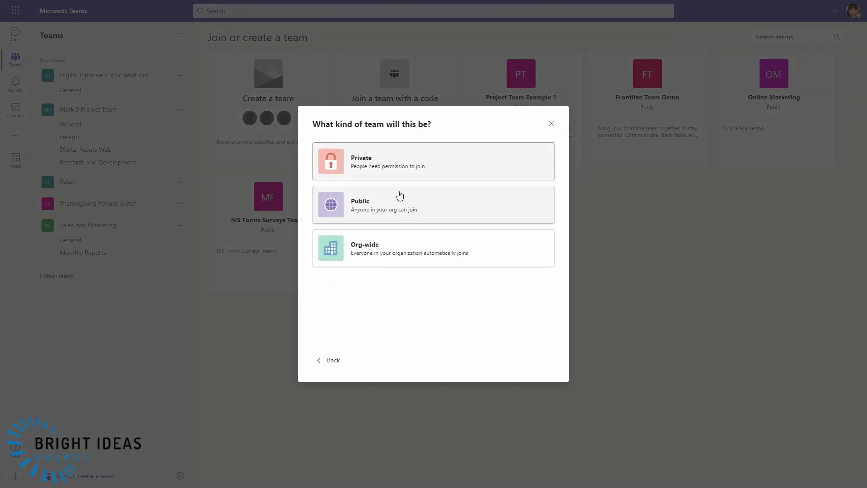
click(377, 168)
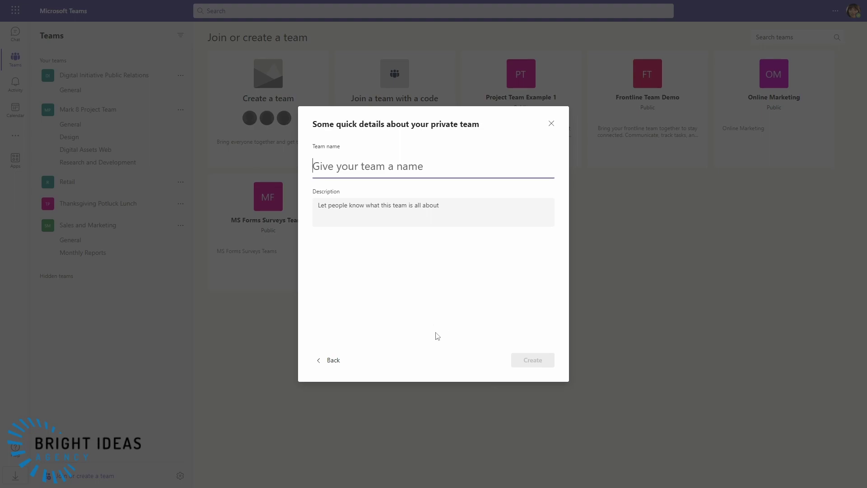
text(Scheduling)
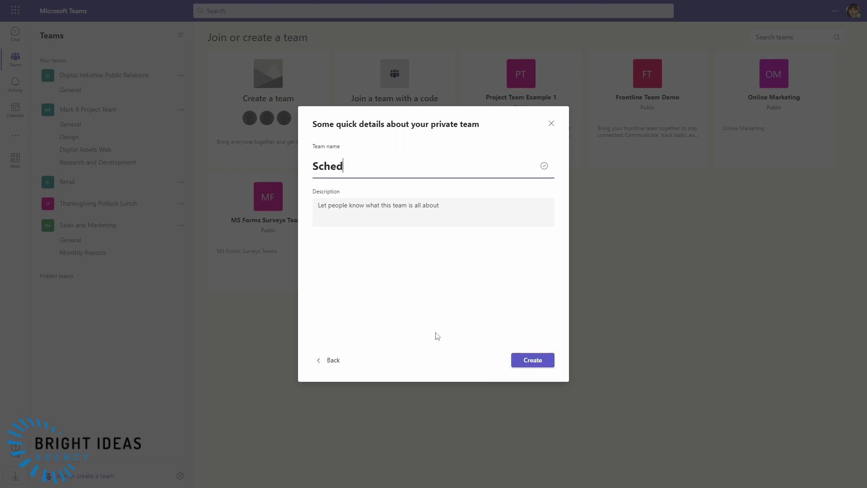
text( Demo)
click(521, 365)
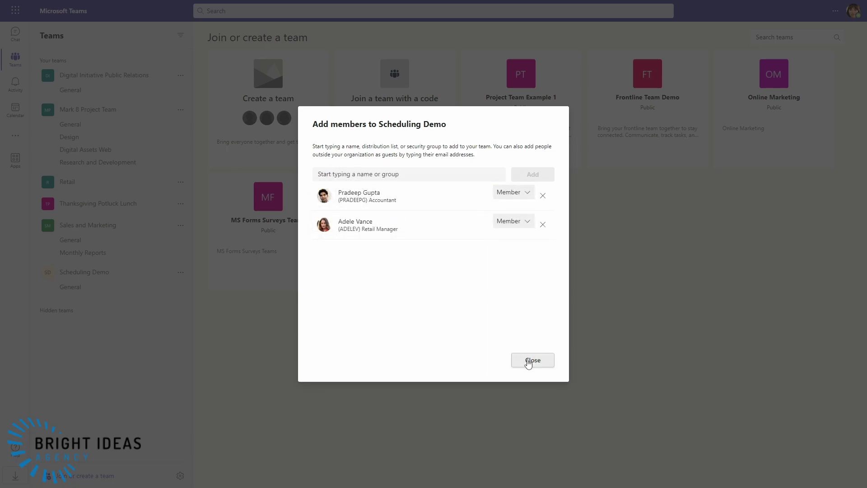
click(528, 362)
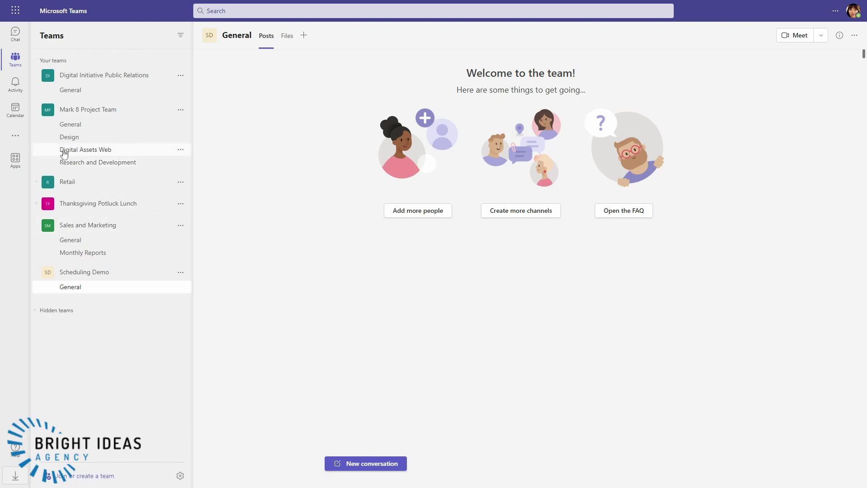
- Open Shifts and create a schedule for the Scheduling Demo team, confirming Eastern Time (US & Canada) and New York
click(15, 140)
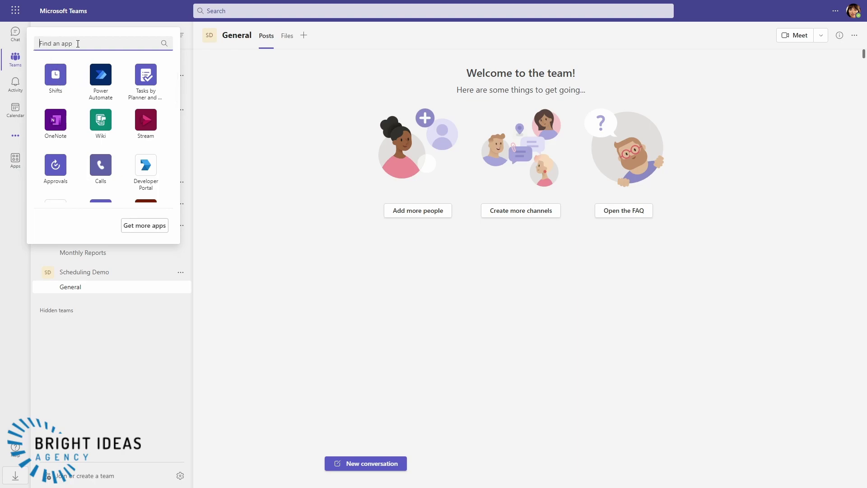
click(56, 76)
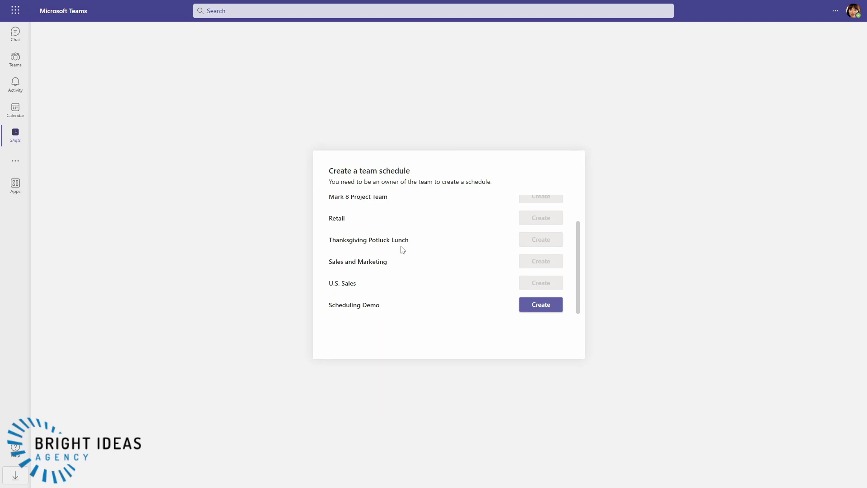
scroll(439, 258, up, 2)
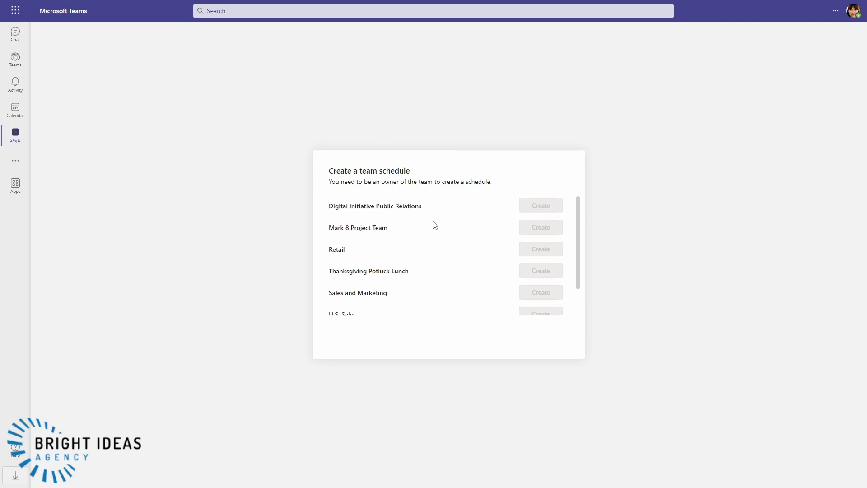
scroll(431, 222, down, 3)
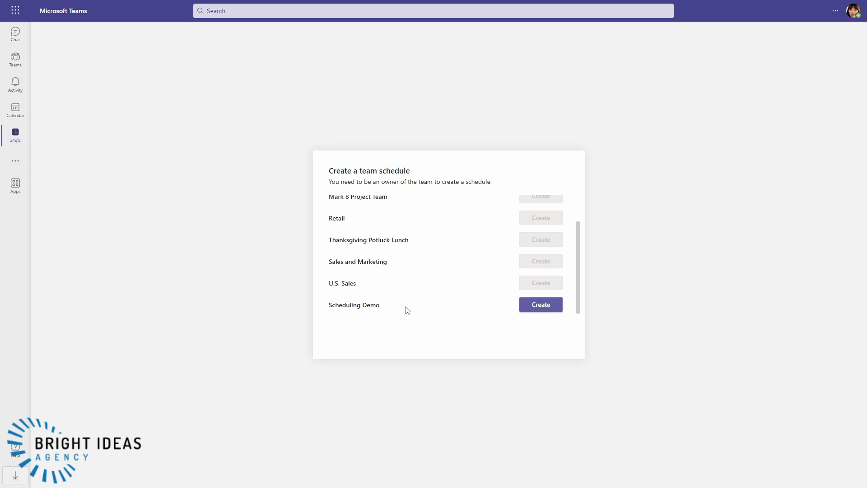
click(540, 306)
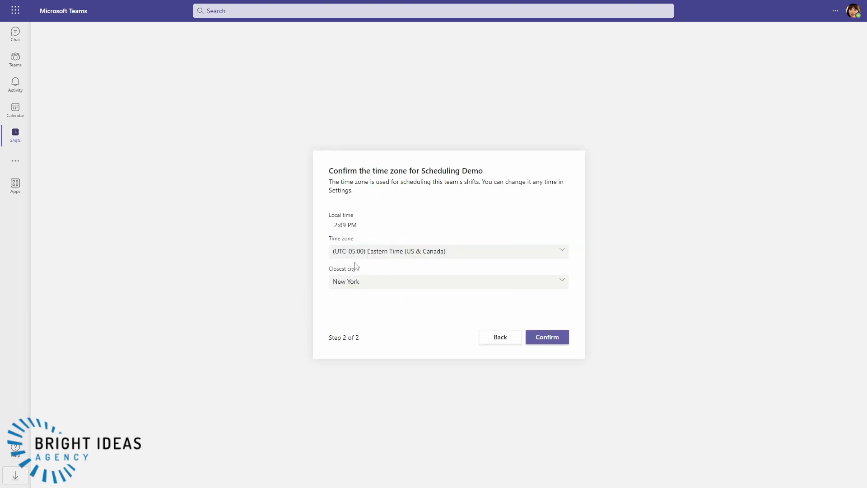
click(546, 338)
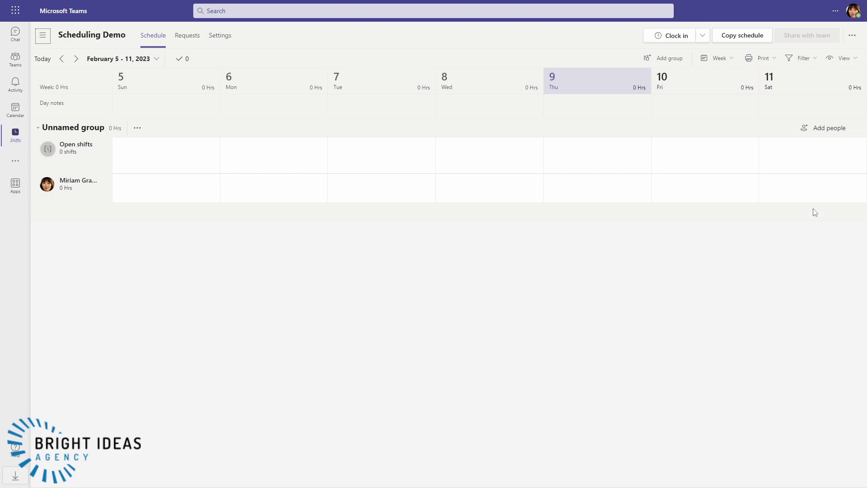
- Add the two other team members to the unnamed schedule group
click(819, 131)
click(370, 261)
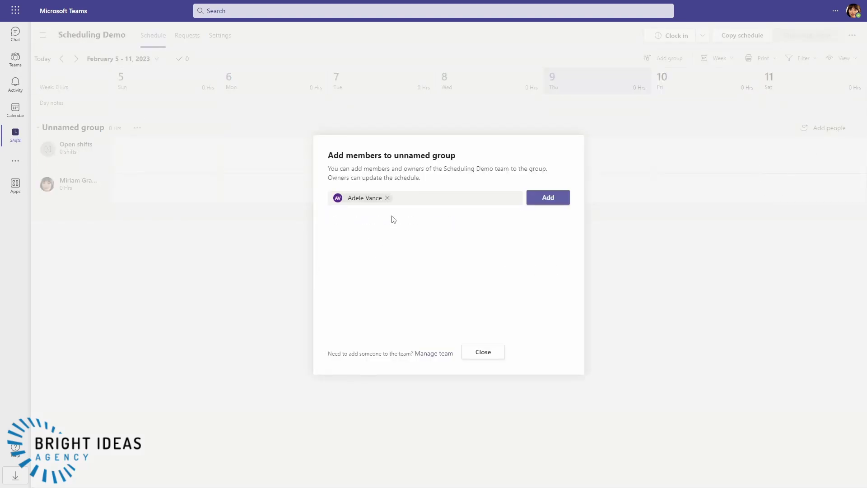
click(553, 199)
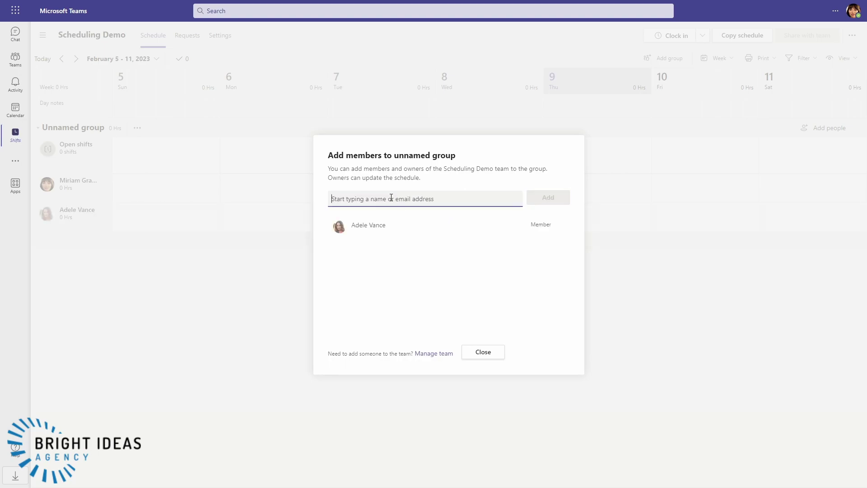
click(386, 198)
click(367, 264)
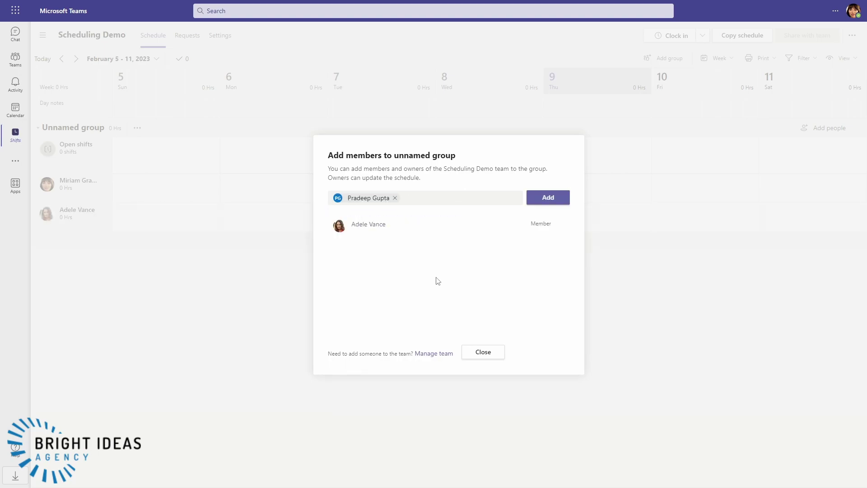
click(549, 197)
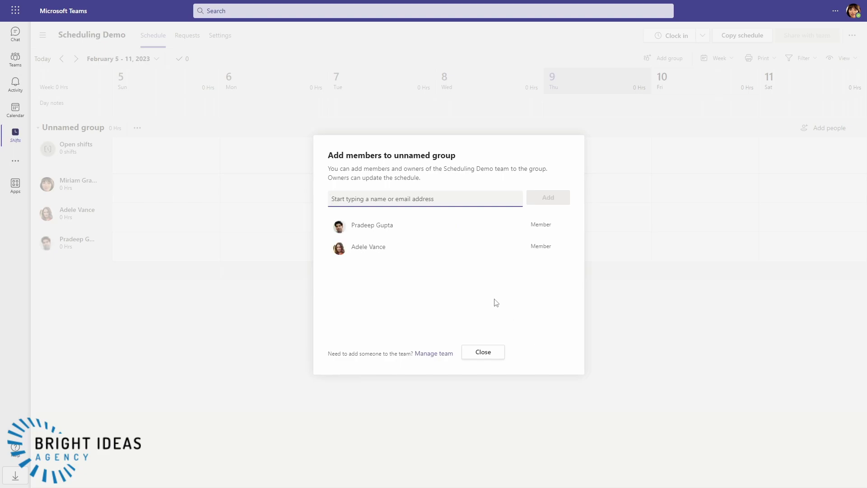
click(484, 352)
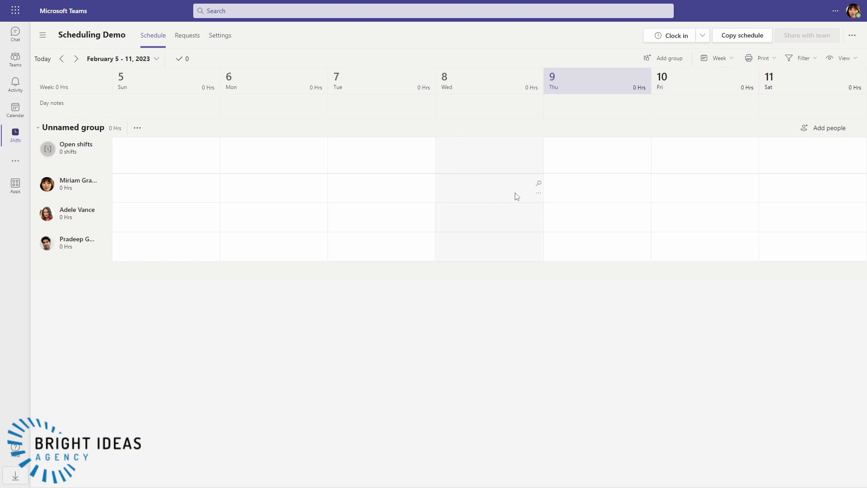
- Add and save an 8:00 AM to 4:00 PM shift on Wednesday, February 8 for the first person in the group
click(538, 194)
click(492, 216)
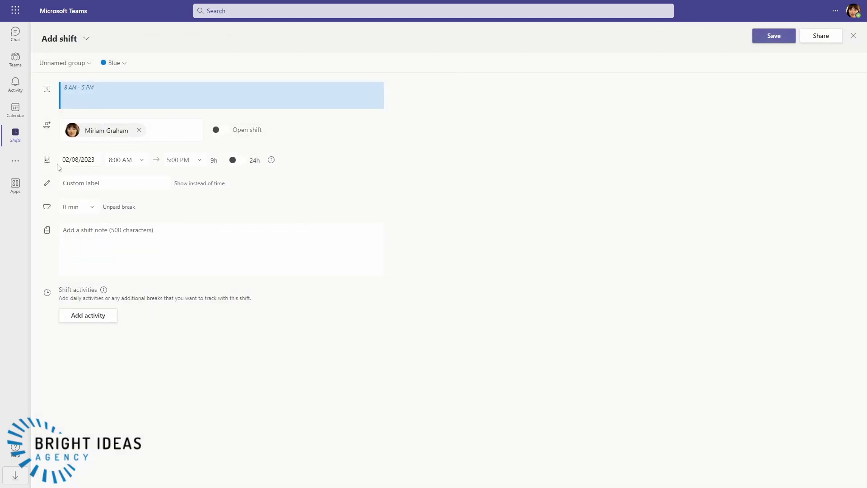
click(199, 160)
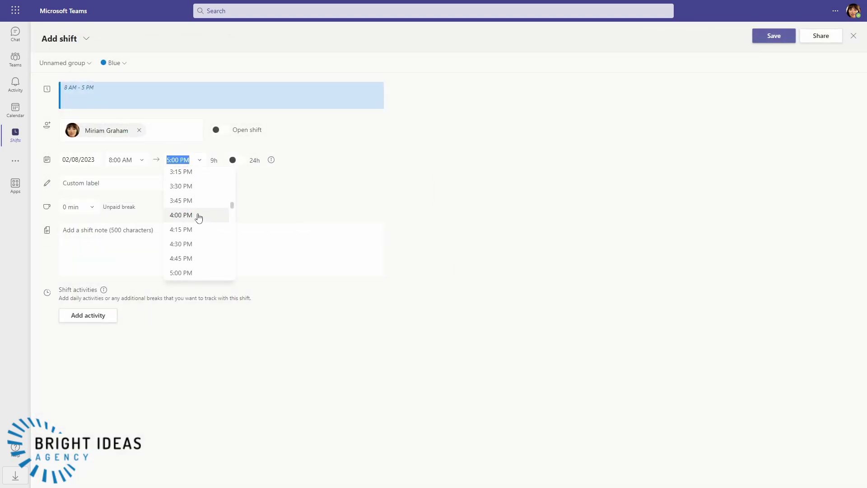
click(199, 216)
click(99, 187)
click(90, 234)
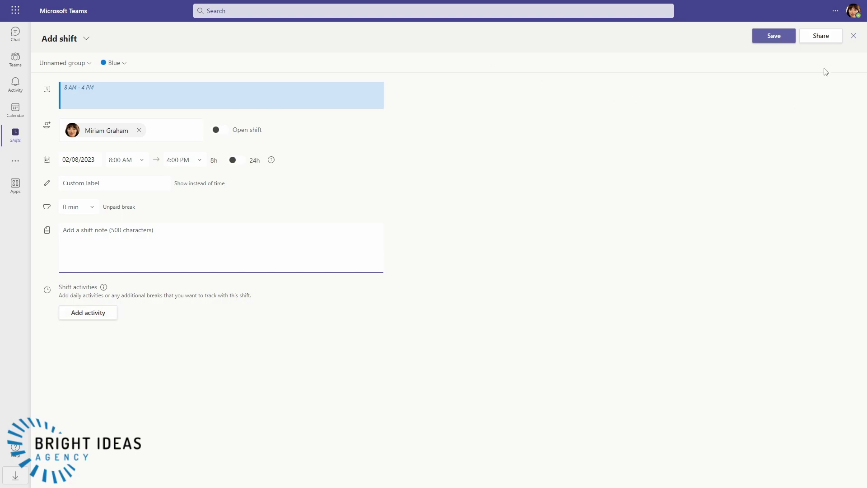
click(763, 37)
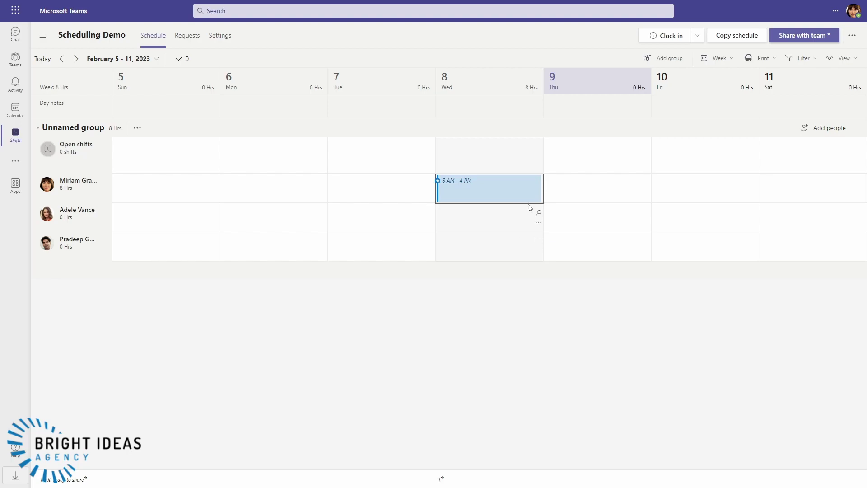
- Copy the Wednesday shift to the second person's row on the same day and move that copy to open shifts
click(537, 194)
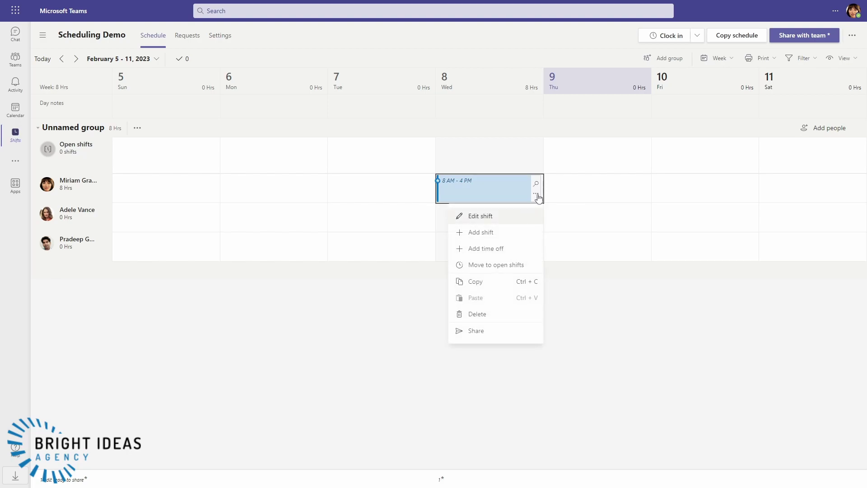
click(488, 281)
click(538, 228)
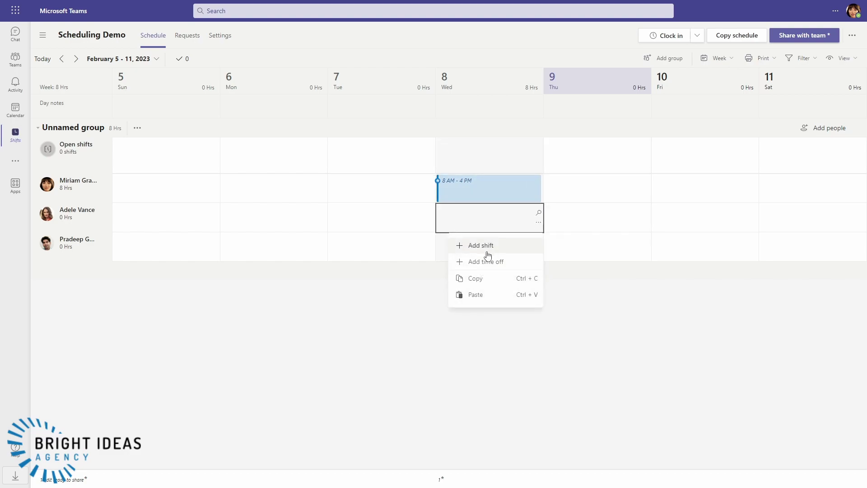
click(484, 294)
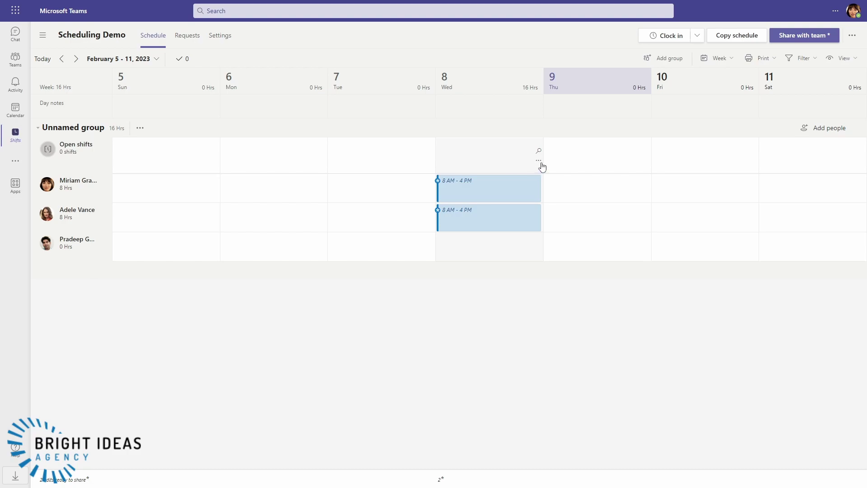
click(536, 223)
click(495, 297)
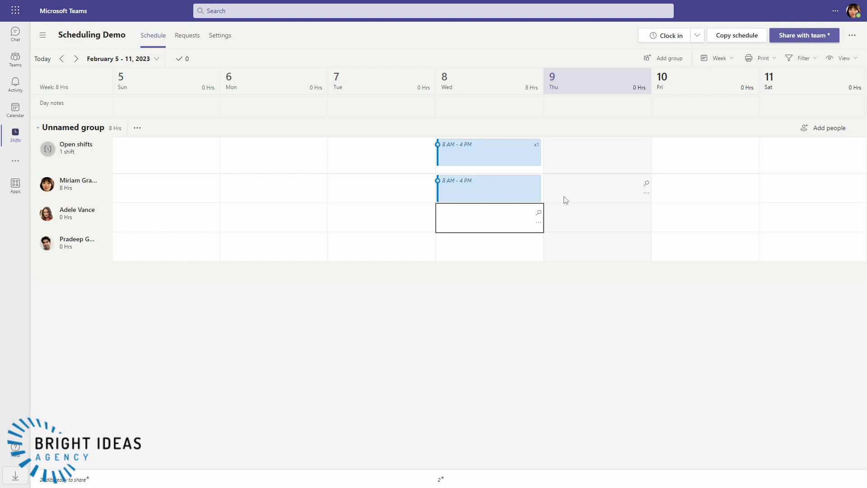
- Copy the first person's Wednesday shift to Tuesday, February 7 in the same row
click(536, 192)
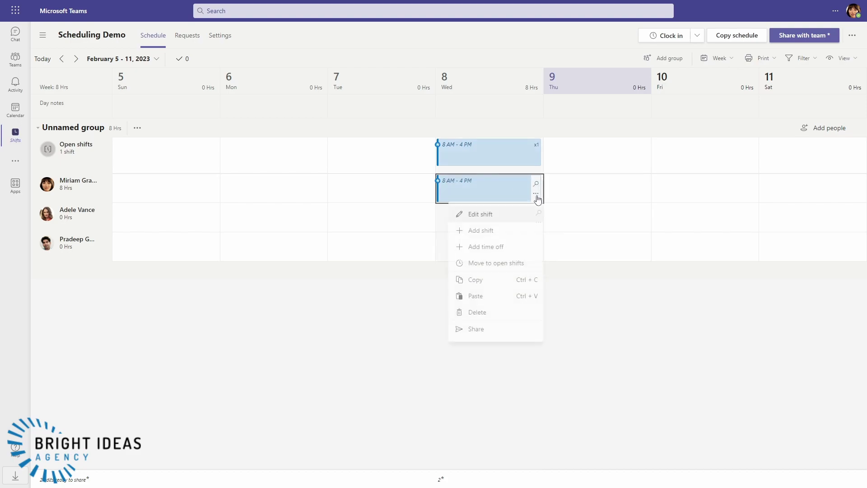
click(479, 282)
click(430, 193)
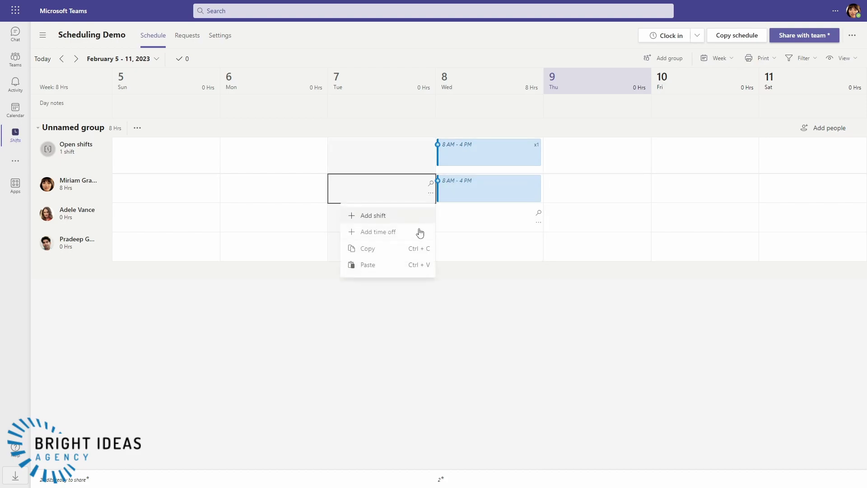
click(367, 265)
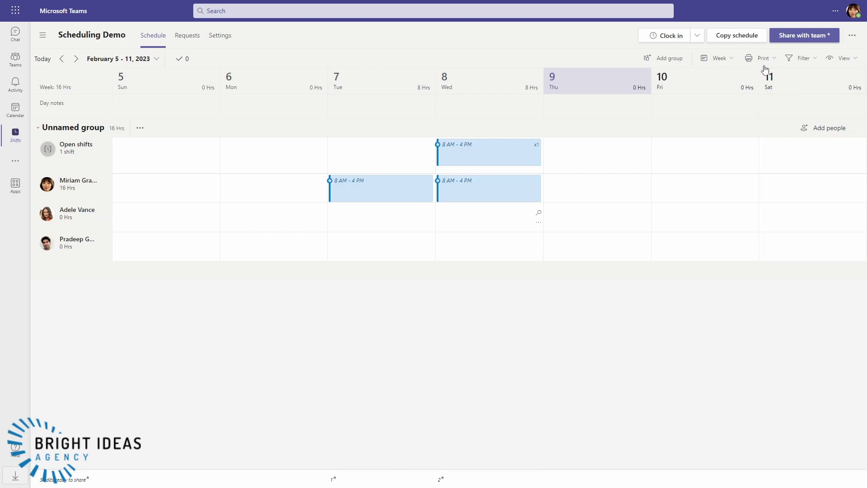
- Review the Copy schedule options for included items and schedule groups, then close the dialog without copying
click(732, 40)
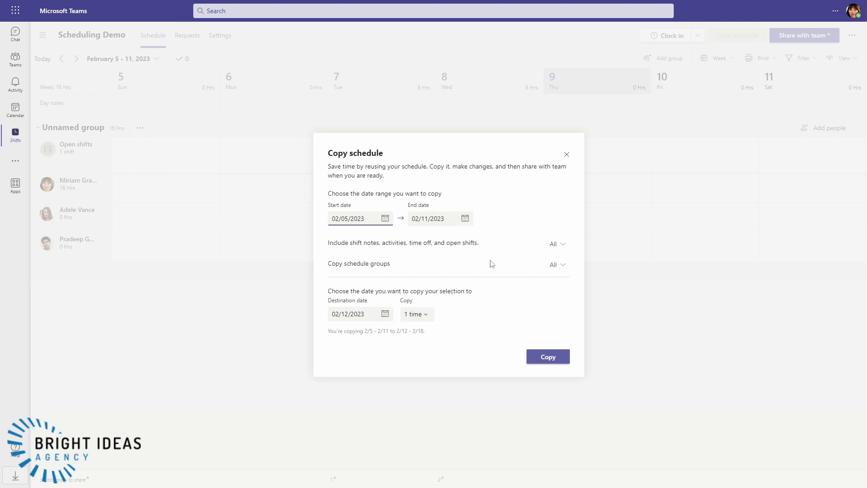
click(559, 243)
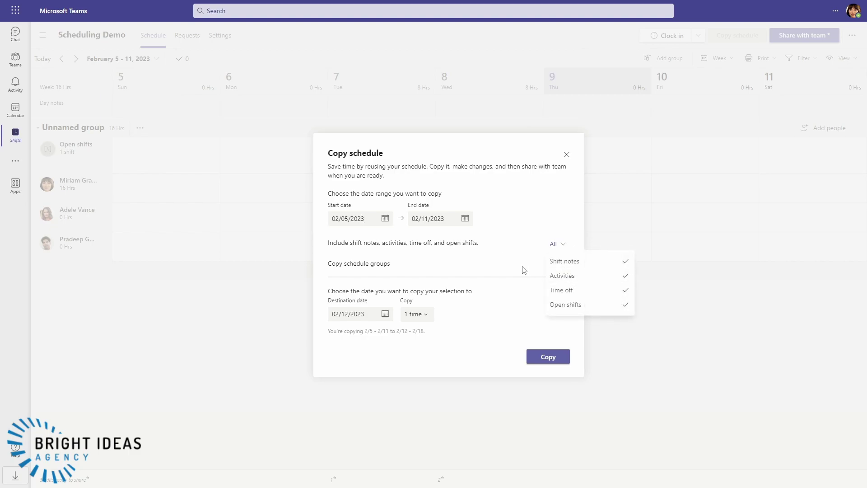
click(512, 257)
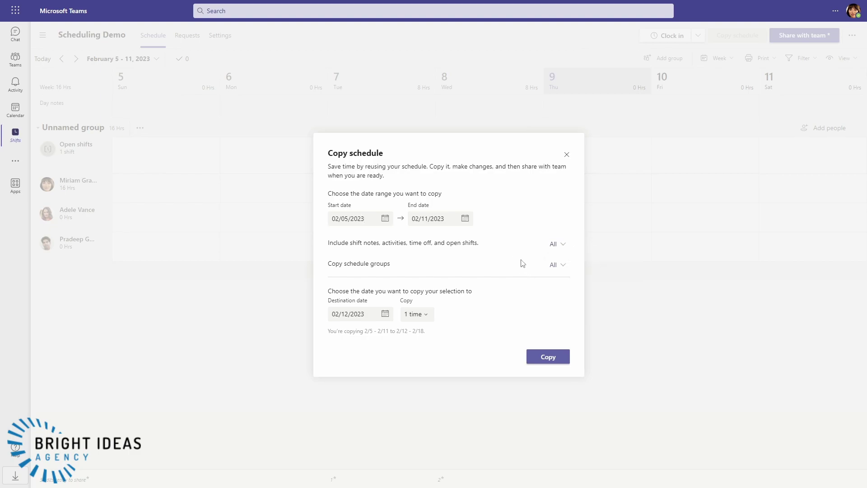
click(564, 266)
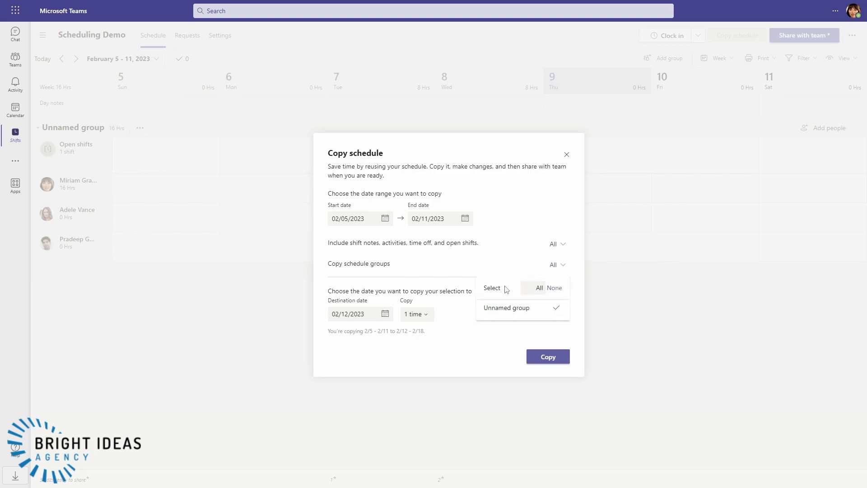
click(502, 254)
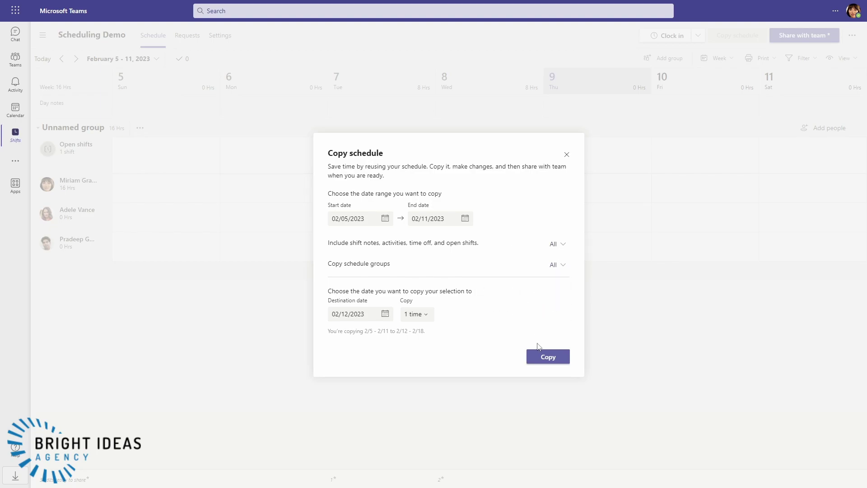
click(565, 157)
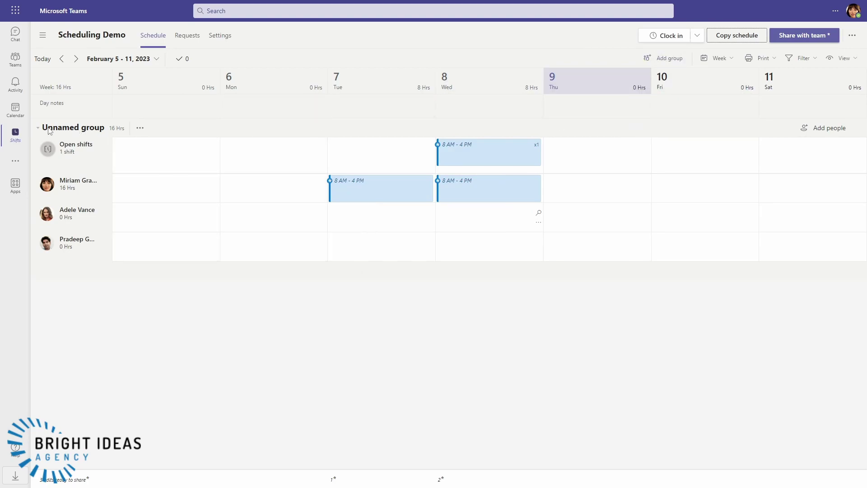
- Rename the unnamed schedule group as FOH
click(140, 128)
click(174, 146)
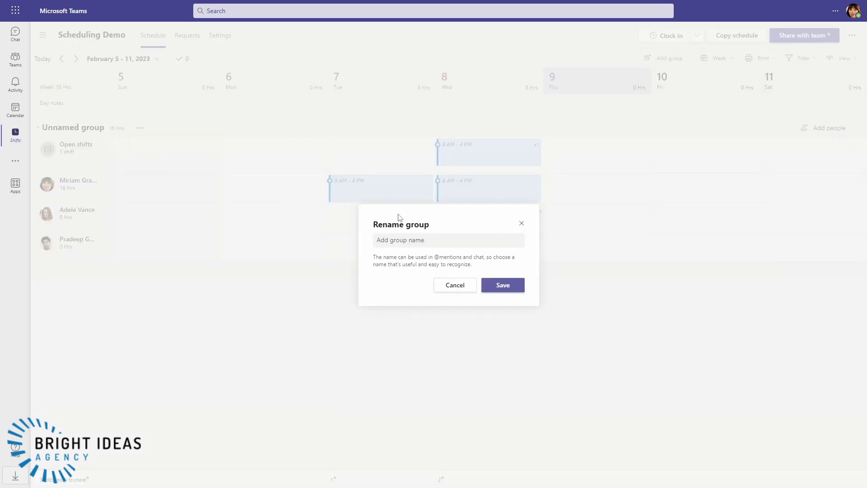
click(397, 236)
text(FOH)
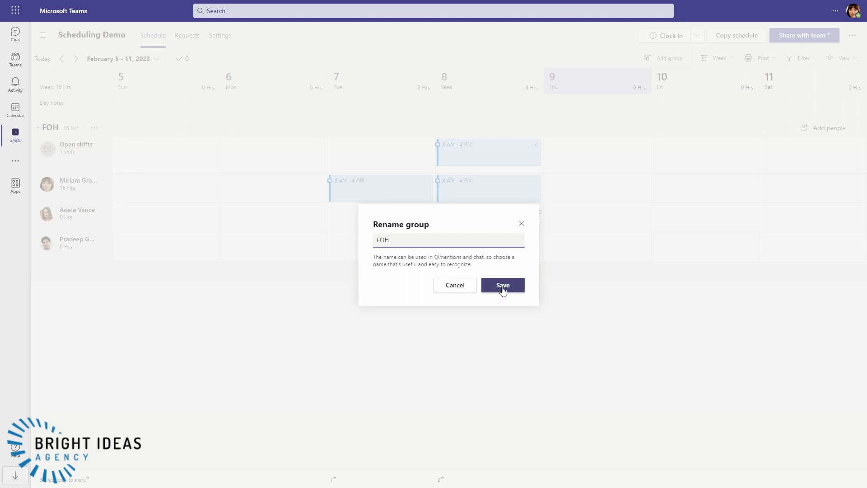
click(501, 289)
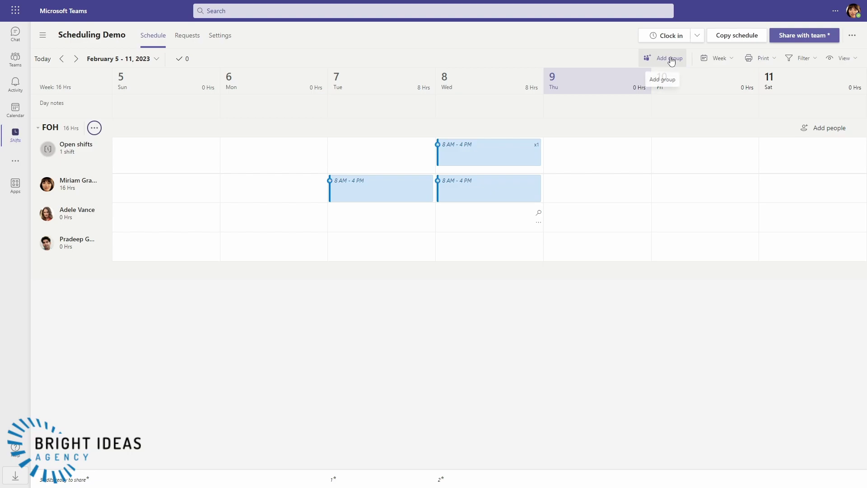
- Add a second schedule group and name it Admin
click(672, 62)
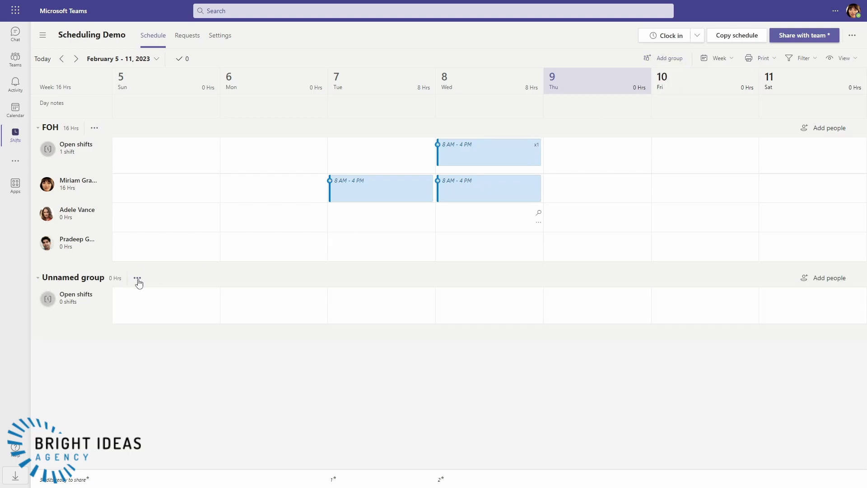
click(137, 278)
click(170, 297)
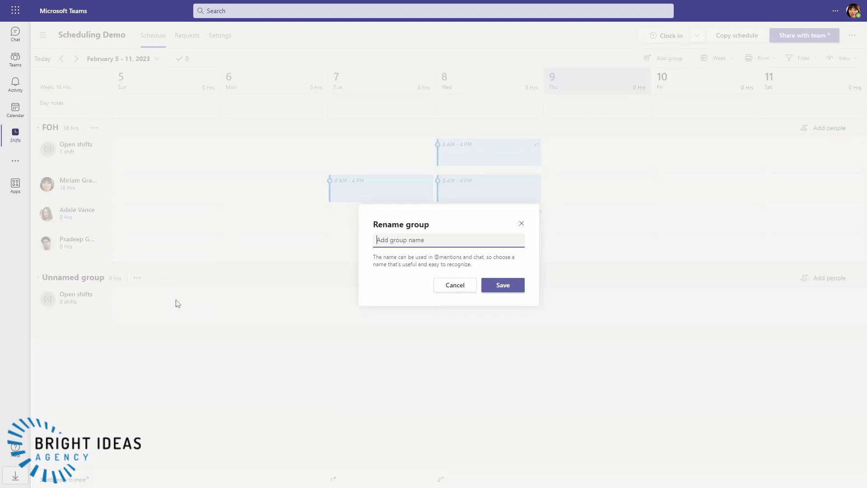
text(Admin)
click(507, 286)
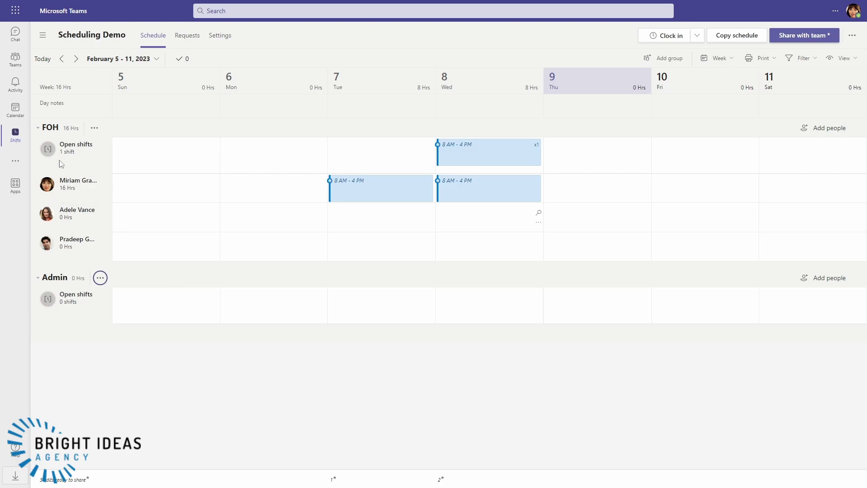
- Add the second FOH team member to the Admin group and remove that person from FOH
click(829, 278)
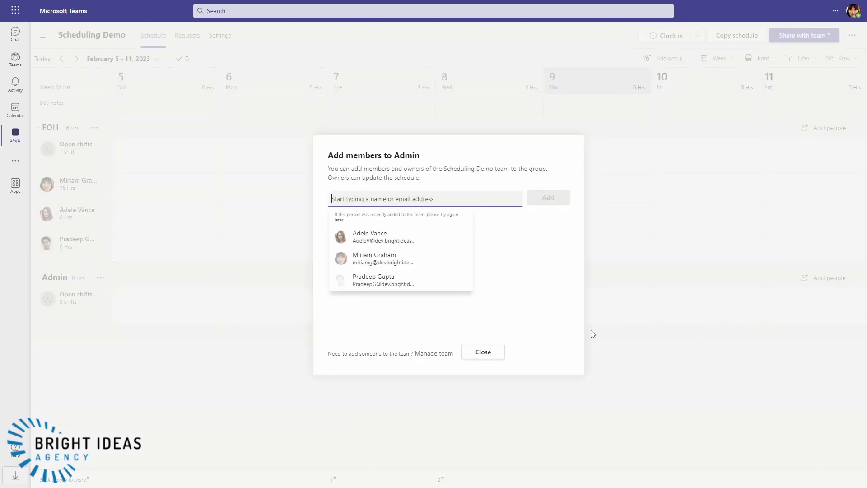
click(377, 240)
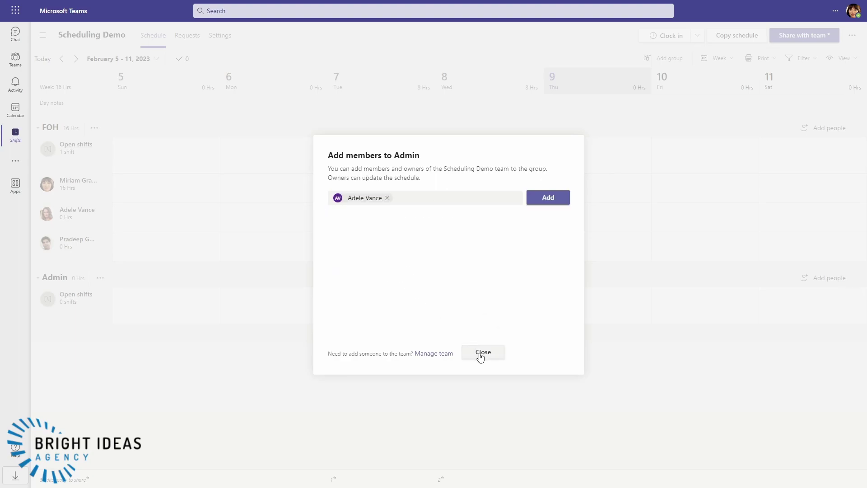
click(554, 198)
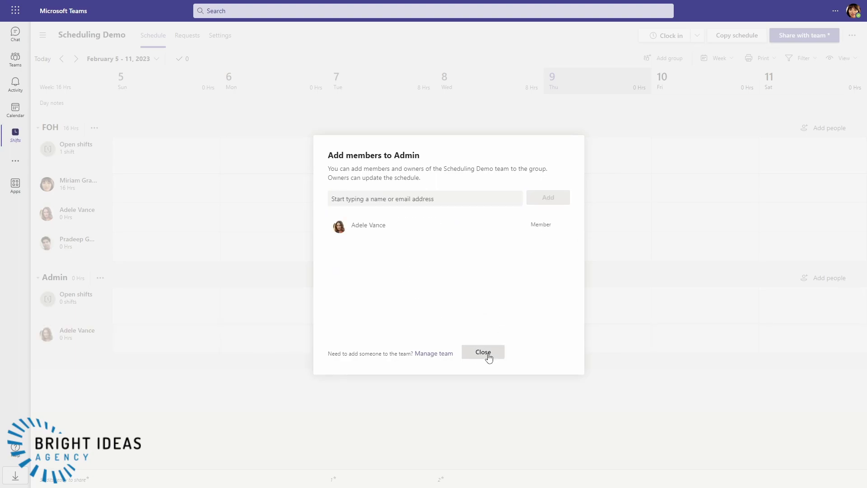
click(488, 355)
click(107, 216)
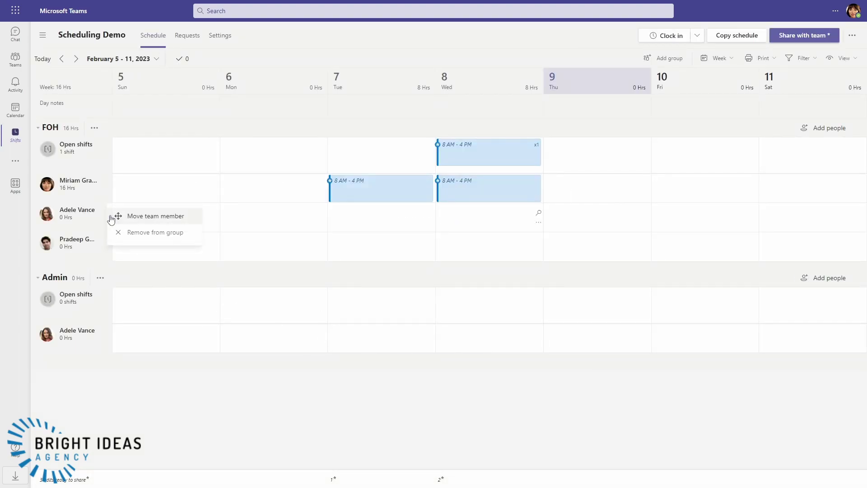
click(131, 233)
click(549, 281)
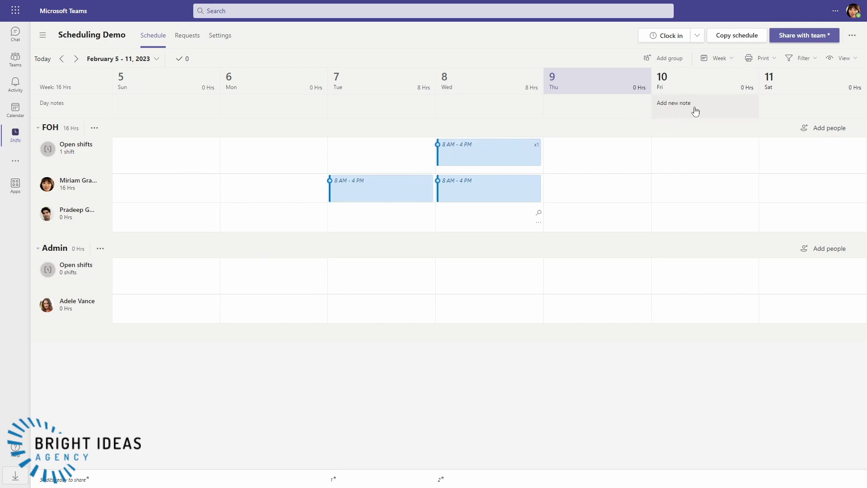
- Share the February 5 to 11 schedule with the entire team
click(793, 36)
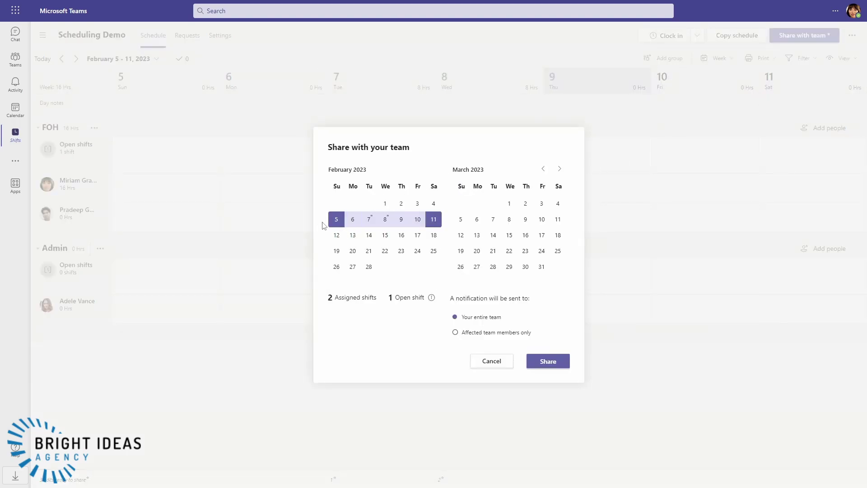
click(535, 363)
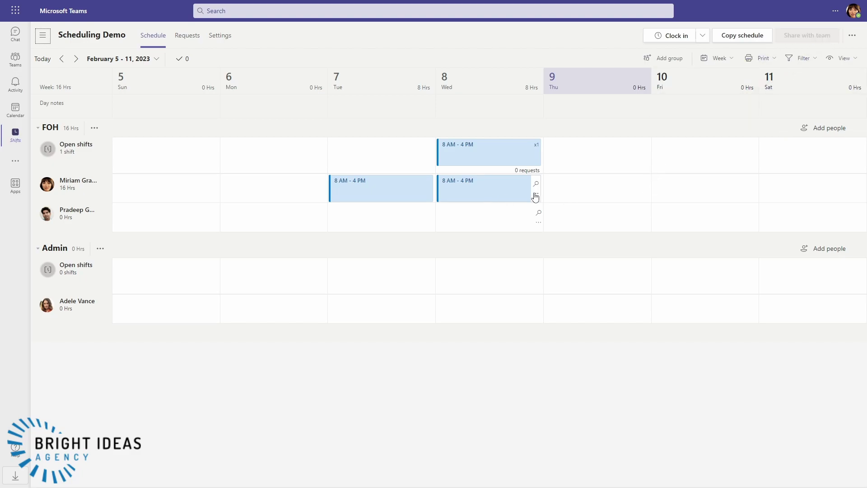
- Copy the first FOH member's Wednesday, February 8 shift to Thursday, February 9 in the same row
click(536, 196)
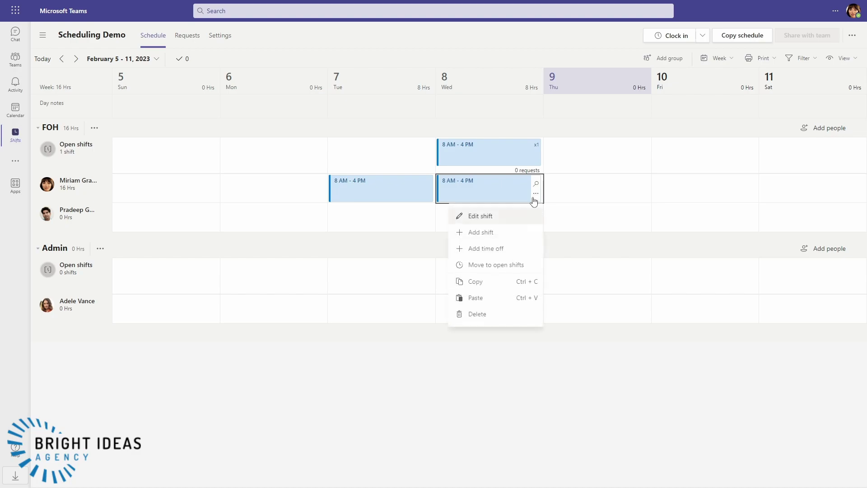
click(479, 283)
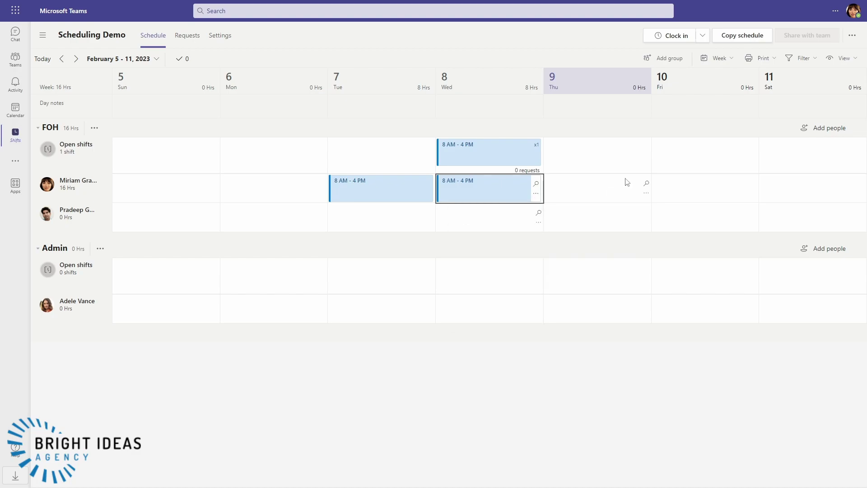
click(645, 194)
click(584, 265)
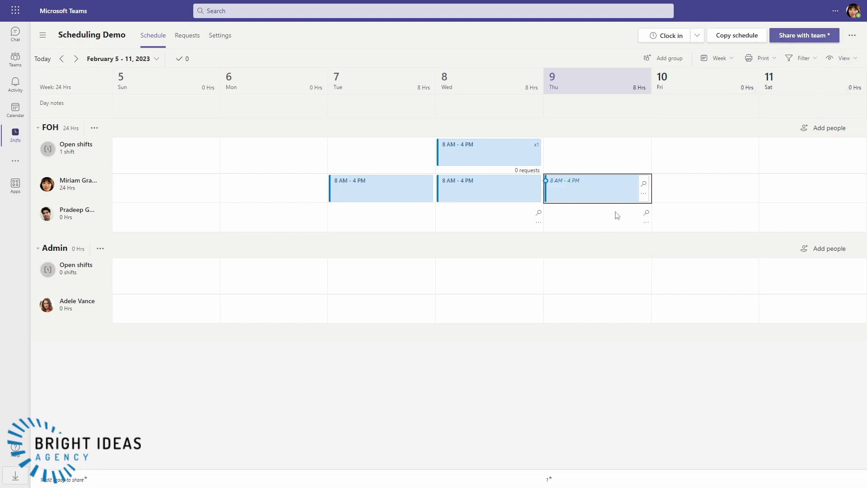
- Edit the Thursday, February 9 shift to use the Pink color and the custom label FOH
click(643, 193)
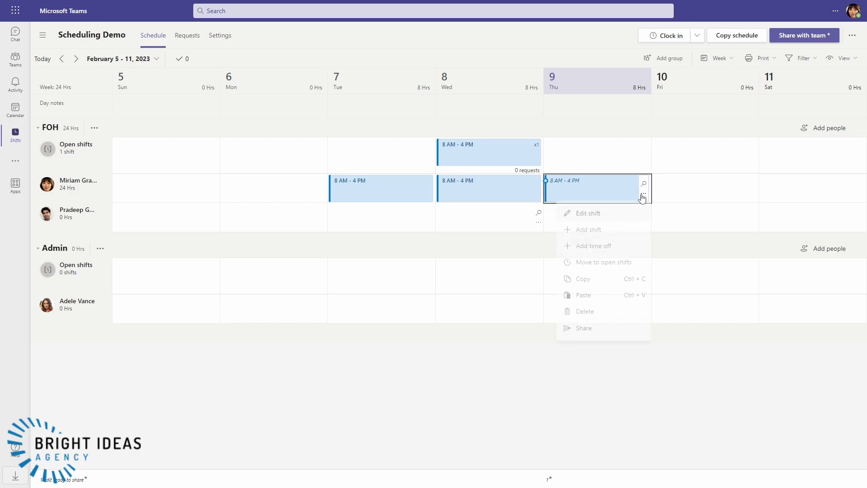
click(582, 217)
click(81, 63)
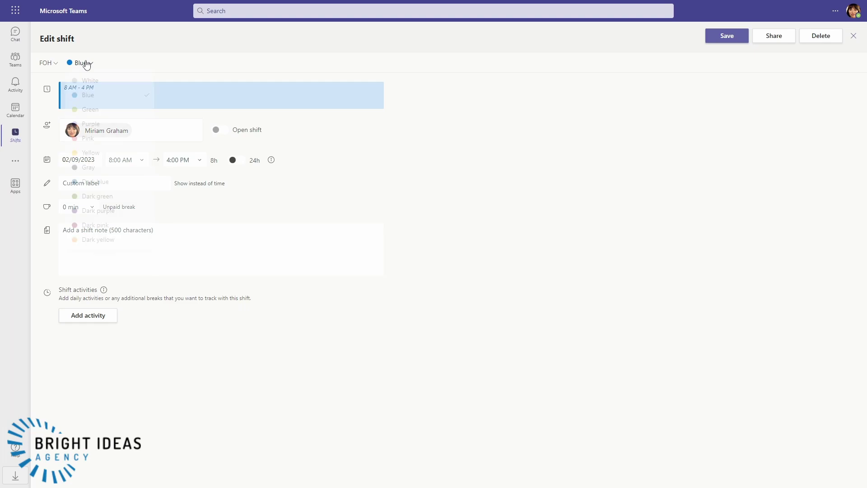
click(81, 145)
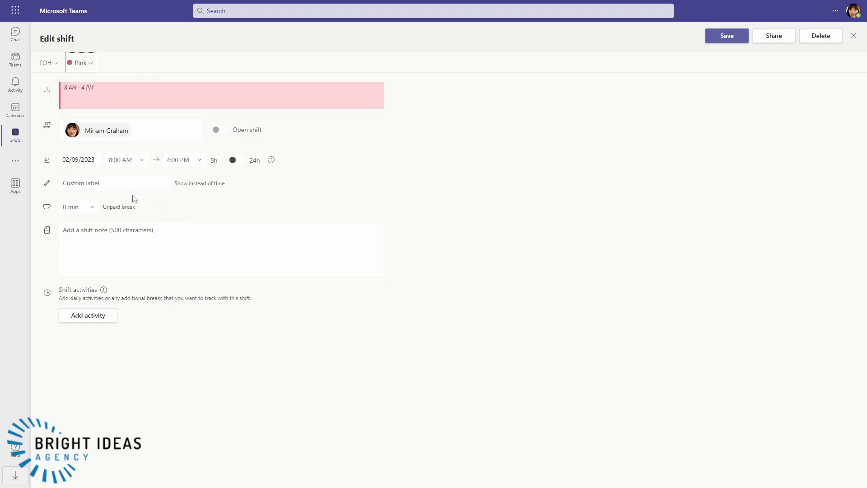
click(96, 183)
text(FOH)
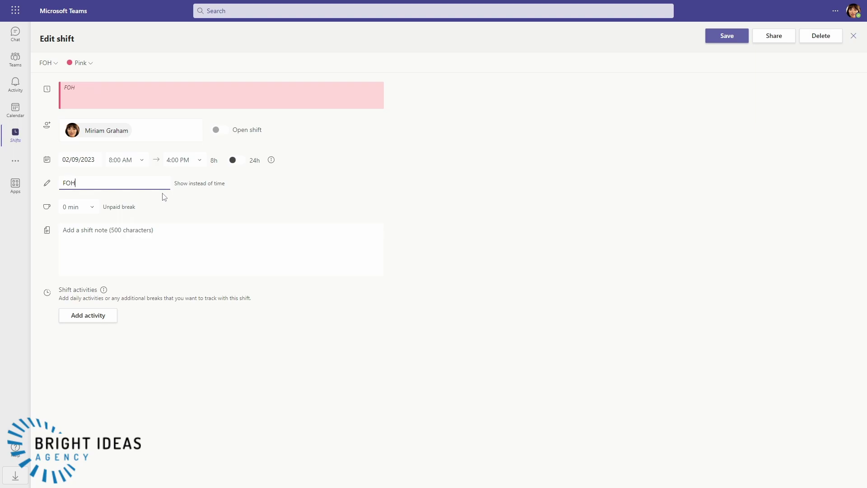
- Give the Thursday shift a 30 min unpaid break
click(184, 214)
click(90, 208)
click(71, 251)
- Add a Stock shelves activity to the shift, running from 8:00 AM to 9:00 AM
click(80, 318)
click(412, 339)
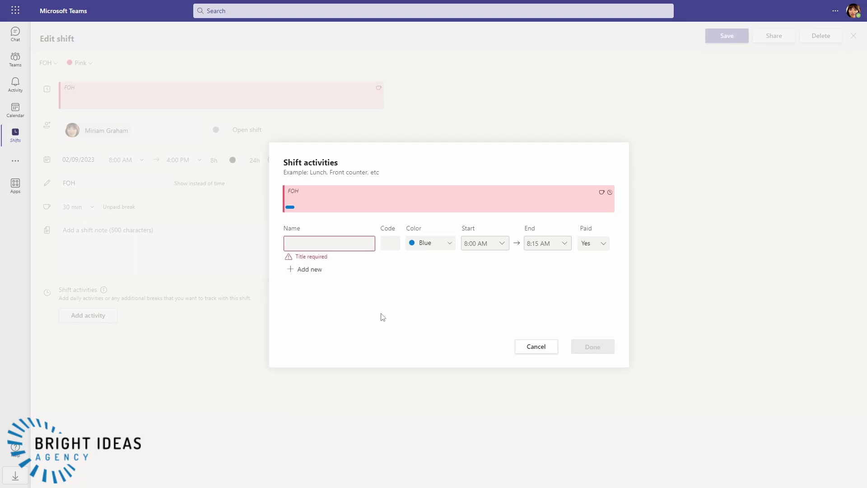
click(312, 244)
click(320, 283)
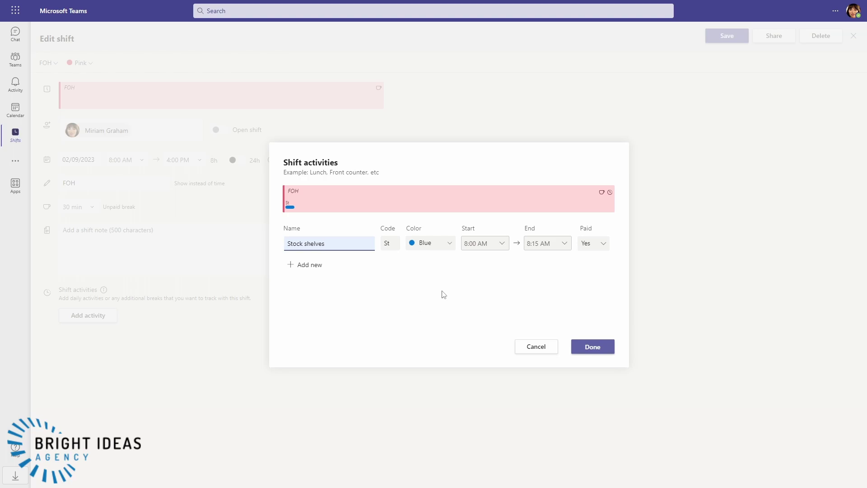
click(559, 244)
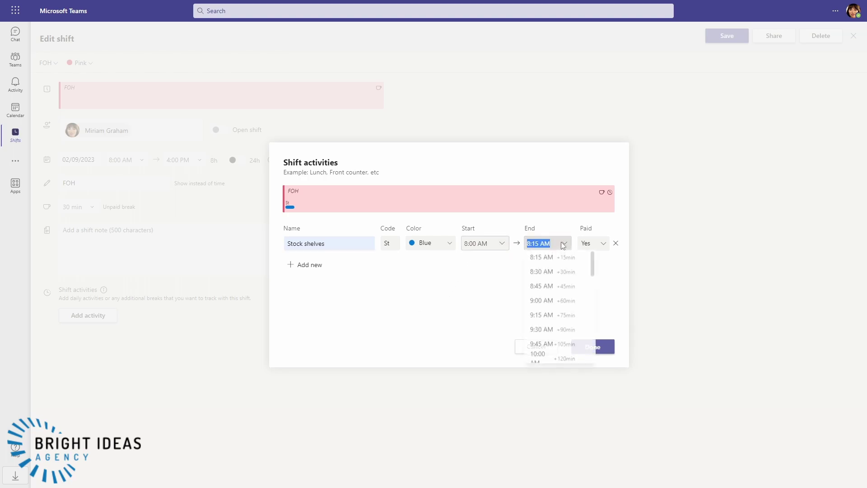
click(548, 301)
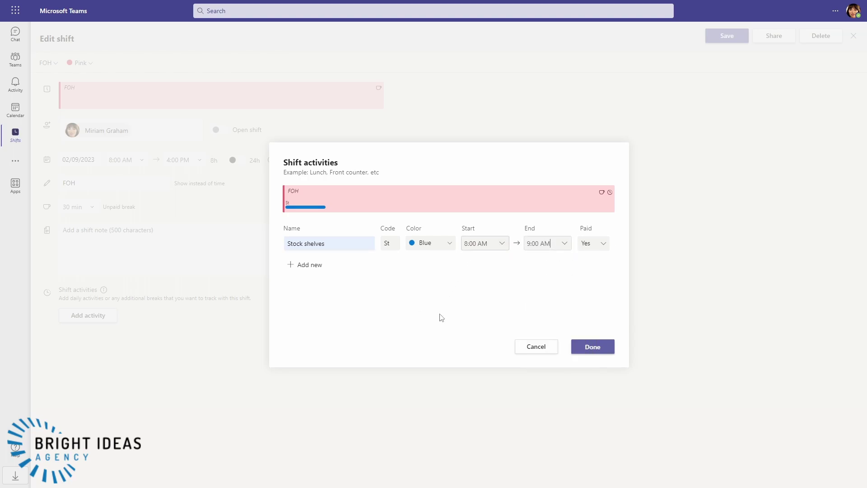
- Color the Stock shelves activity green and save the edited shift
click(437, 244)
click(431, 289)
click(601, 350)
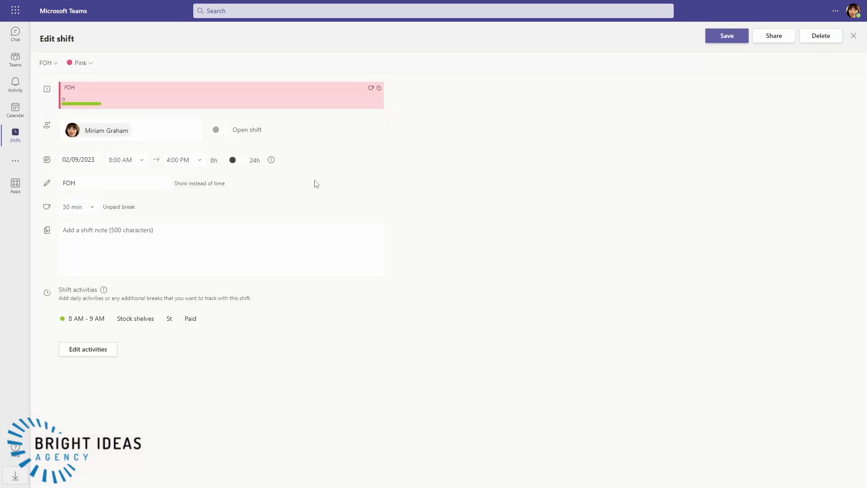
click(730, 36)
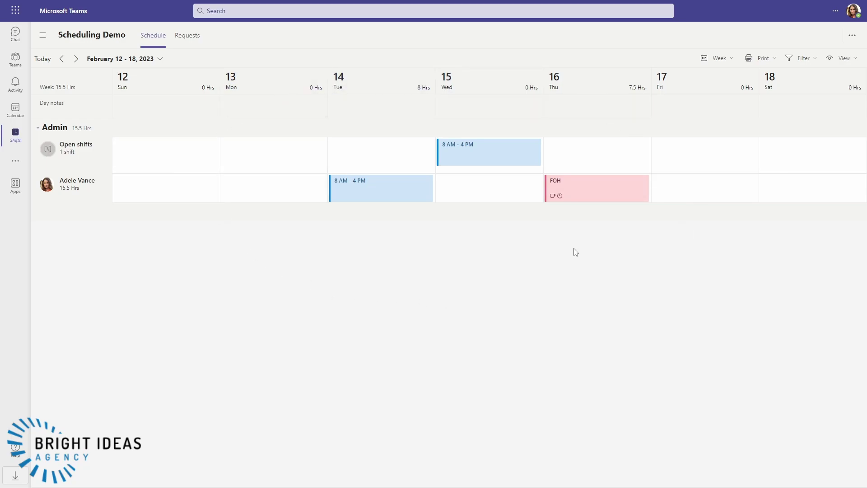
- As the Admin group member, request the open 8 AM to 4 PM shift on Wednesday, February 15
click(494, 147)
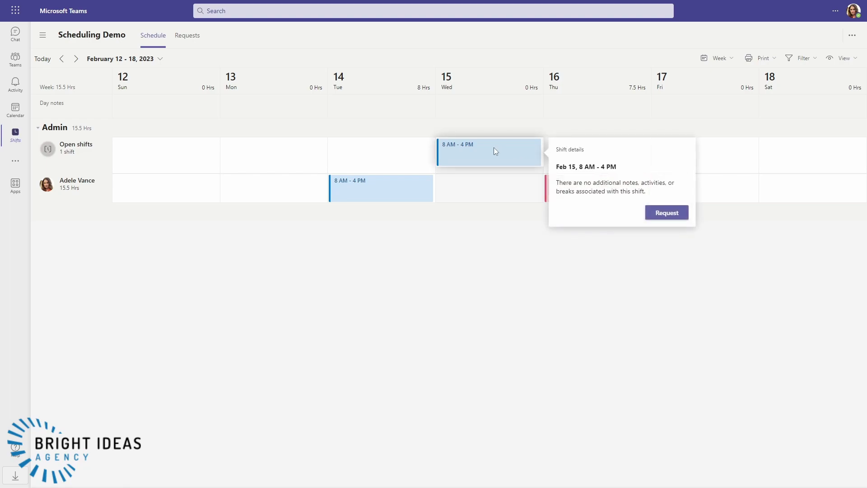
click(661, 221)
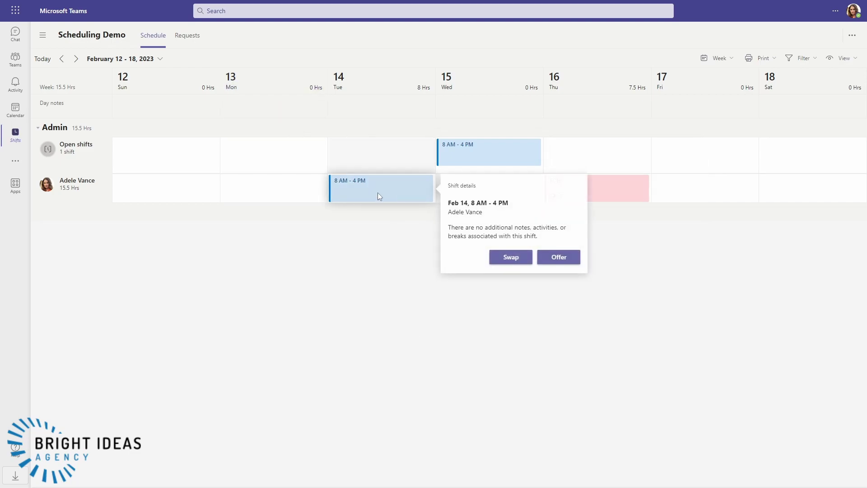
- Offer the February 14, 8 AM to 4 PM shift to the schedule manager in FOH with the note "I can't work"
click(559, 254)
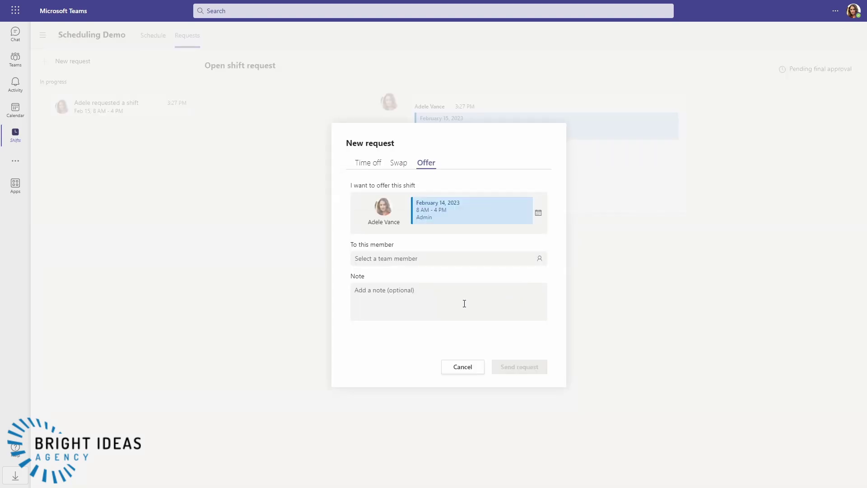
click(462, 260)
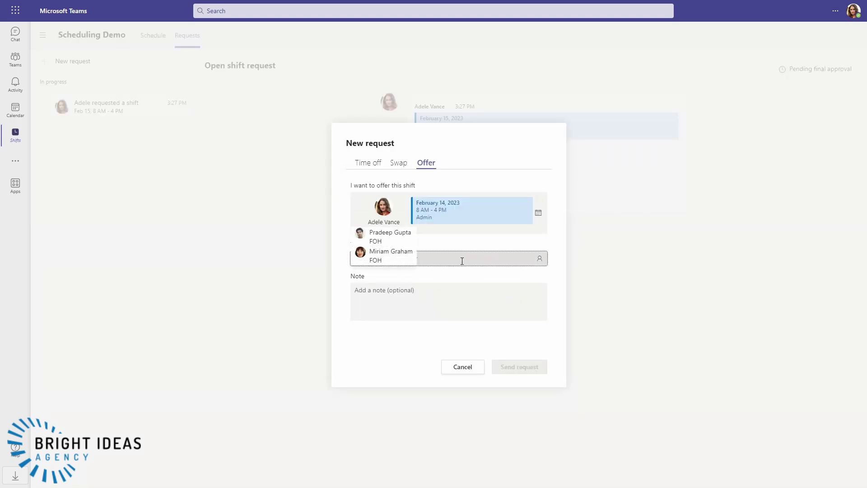
click(387, 253)
click(375, 305)
text(I can't work)
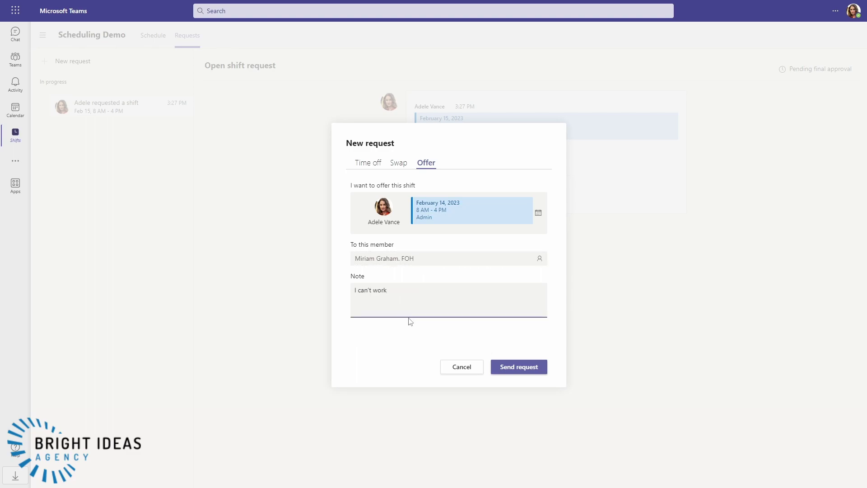
click(513, 366)
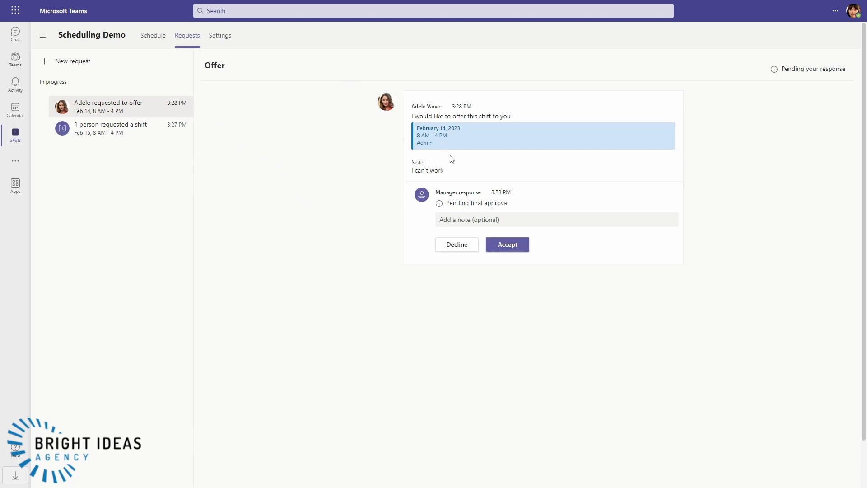
- As the manager, accept the February 14 shift offer and approve the open shift request for February 15
click(505, 248)
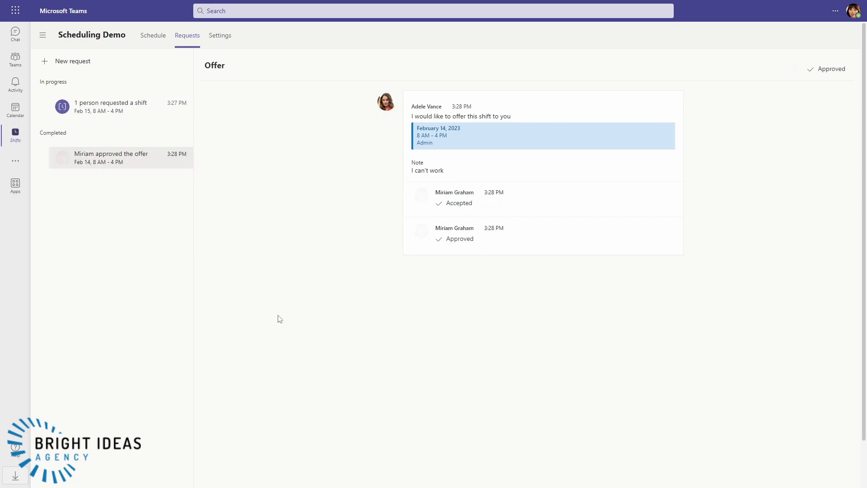
click(69, 113)
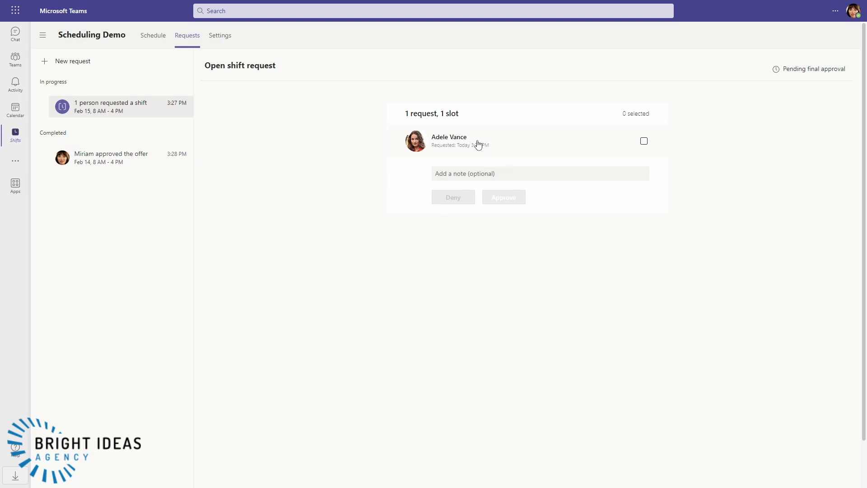
click(644, 141)
click(497, 198)
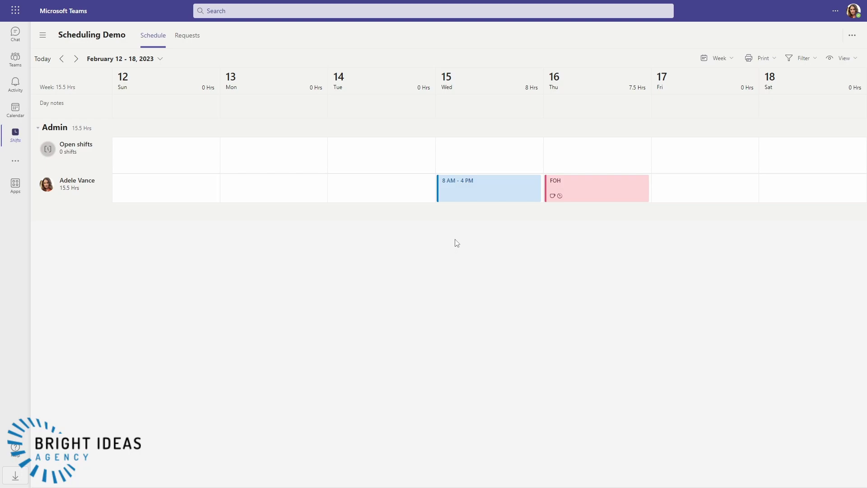
- As the Admin group member, request all-day Vacation time off for February 17, 2023, and return to the schedule
click(185, 41)
click(63, 66)
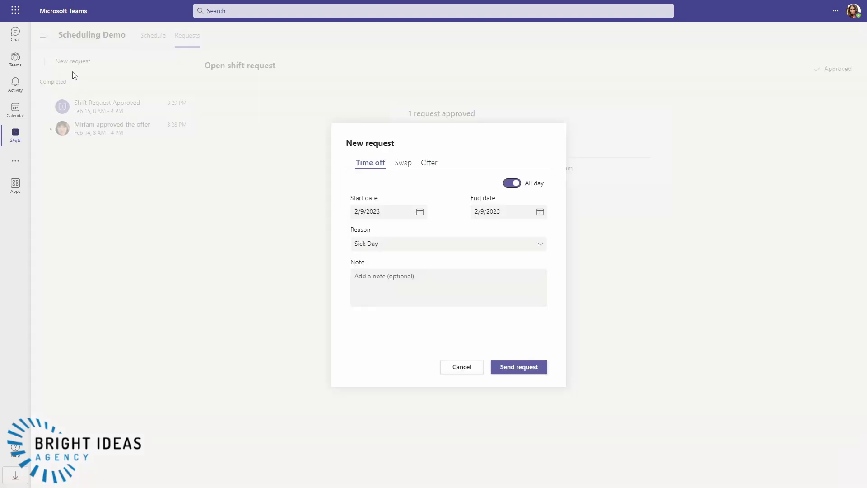
click(419, 212)
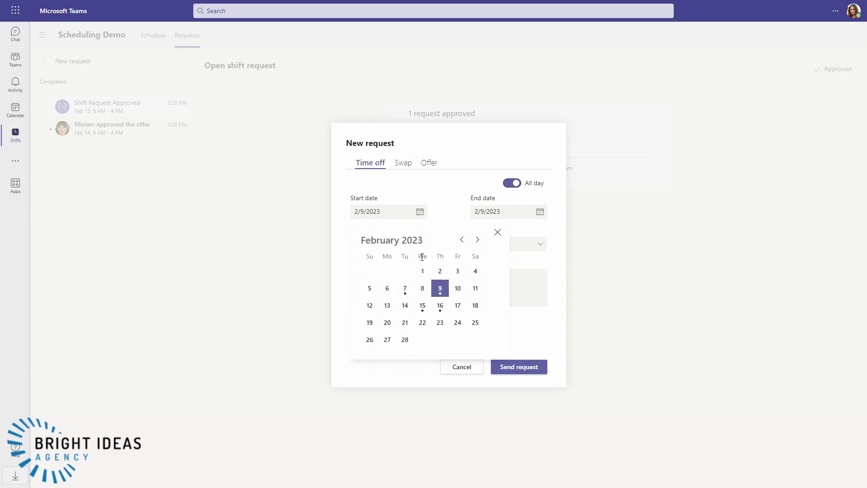
click(456, 304)
click(523, 244)
click(400, 272)
click(515, 366)
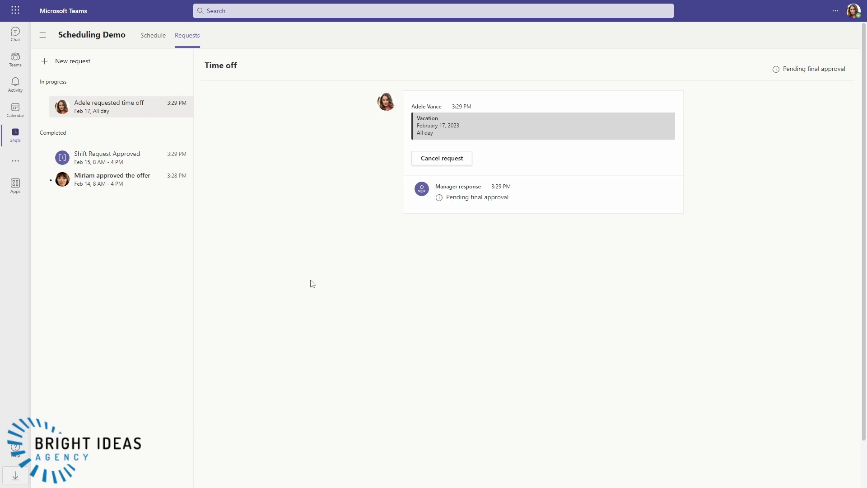
click(153, 34)
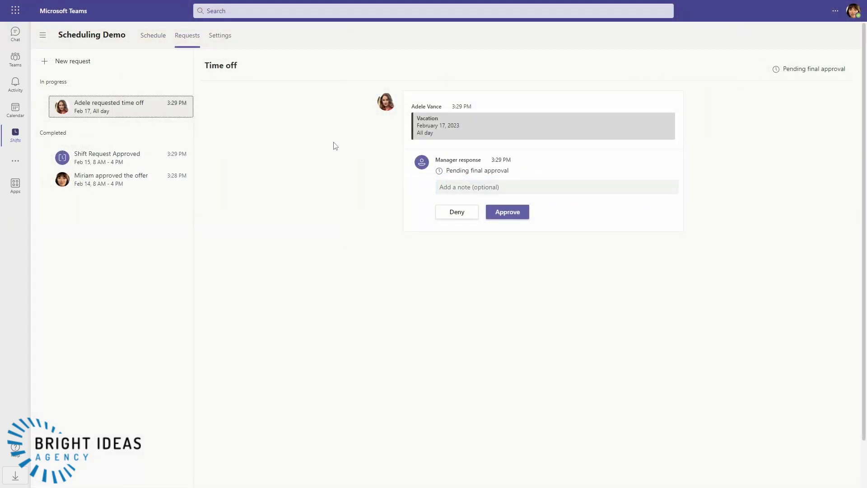
- As the manager, approve the February 17 vacation request and show the schedule for the week of February 12–18
click(502, 219)
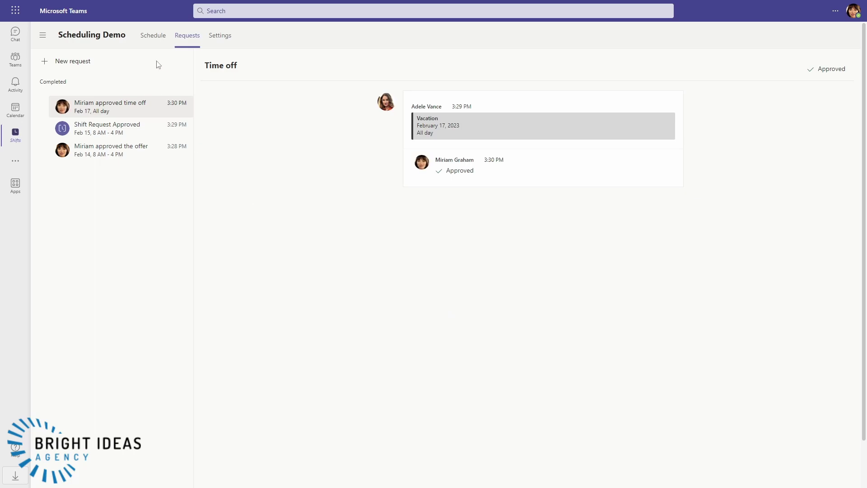
click(153, 42)
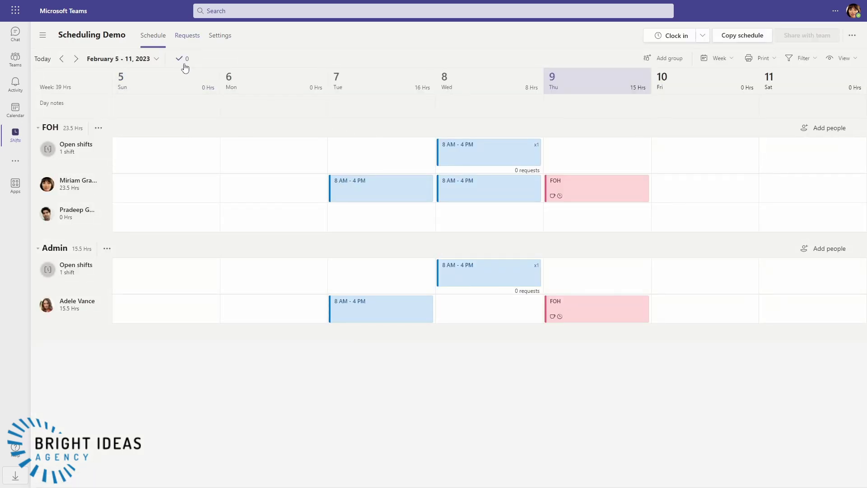
click(76, 59)
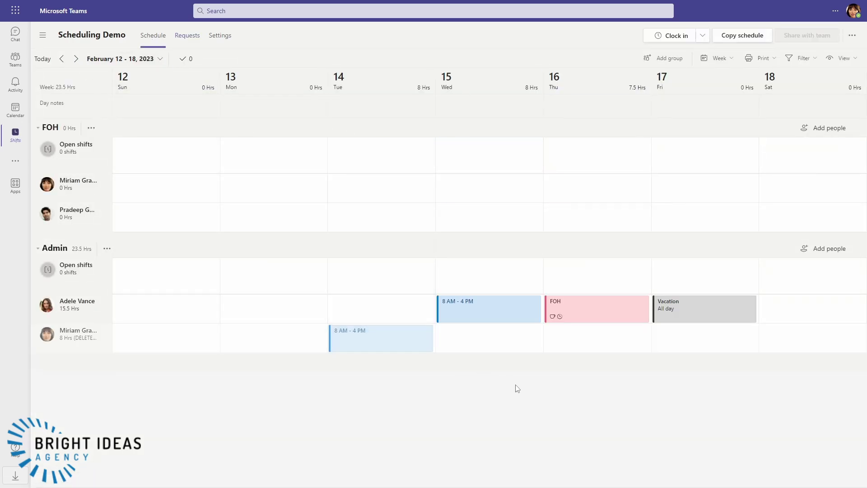
mouse_move(659, 321)
mouse_move(358, 350)
- Turn on Time clock for the team without location detection for the mobile app
click(703, 43)
click(603, 46)
click(673, 40)
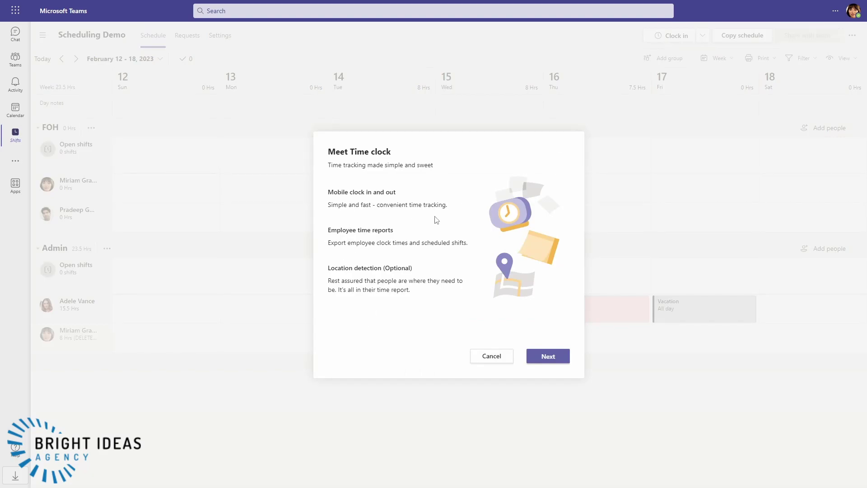
click(543, 357)
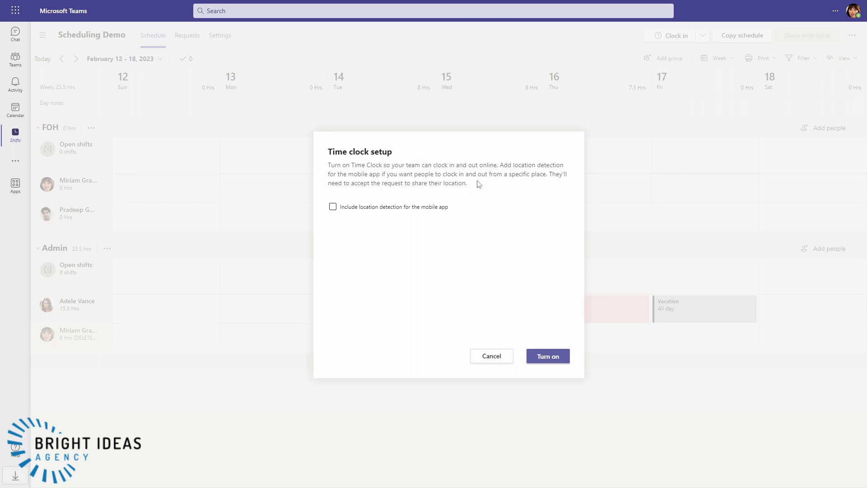
click(549, 359)
click(549, 357)
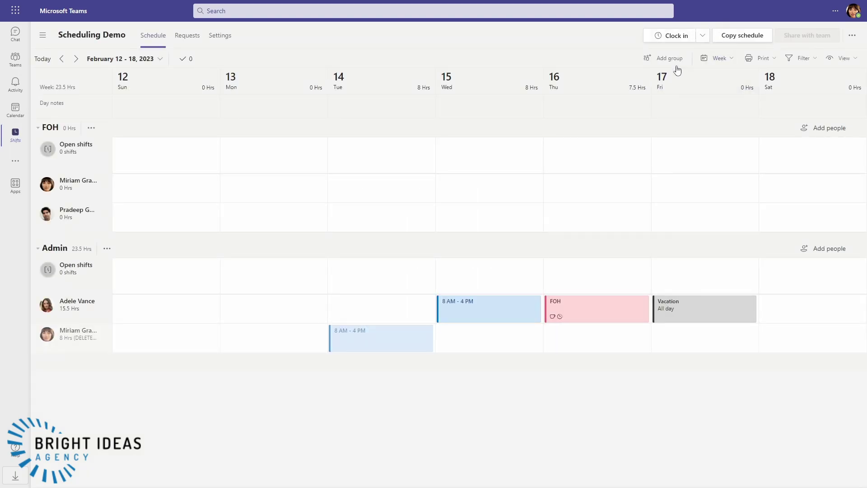
- Clock in to start the manager's shift in Scheduling Demo
click(674, 40)
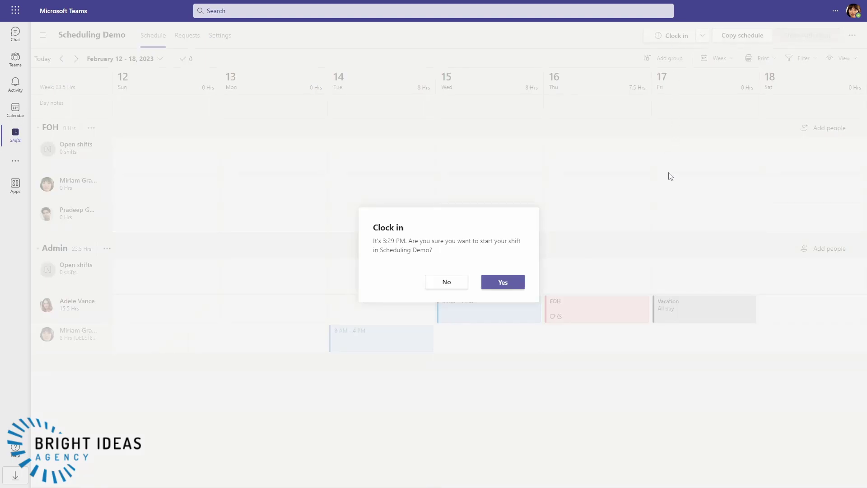
click(506, 284)
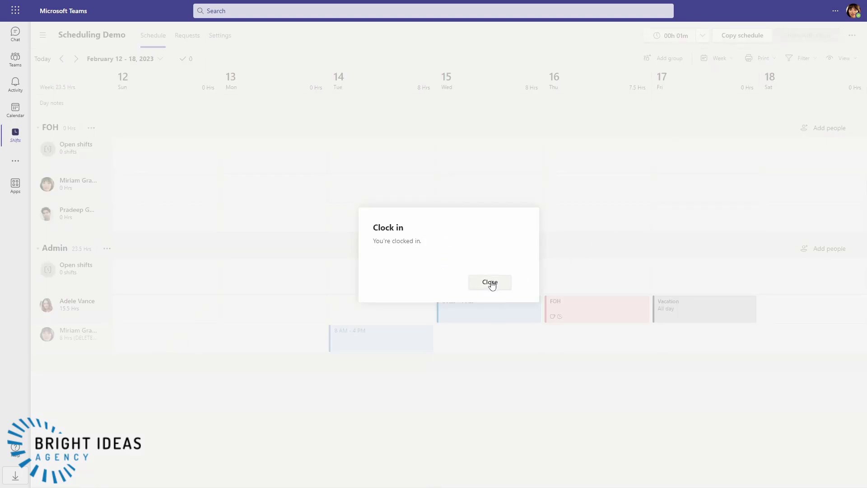
click(489, 282)
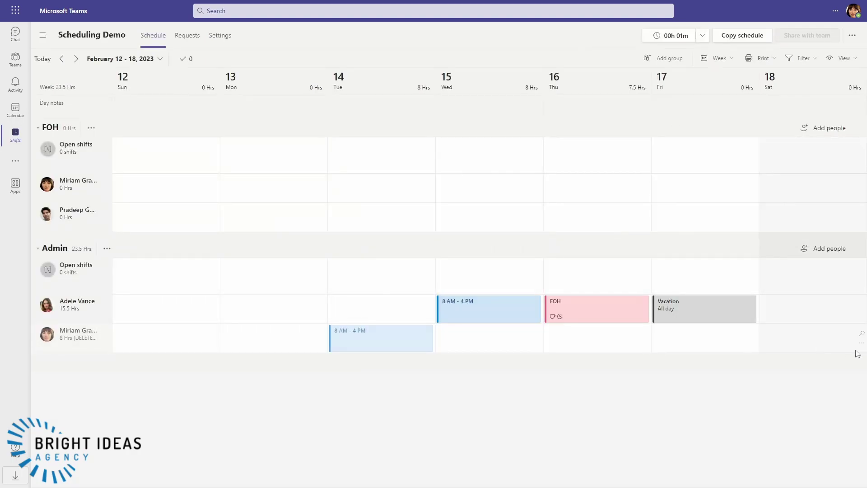
- Check the available time clock options, and clock out to end the shift in Scheduling Demo
click(702, 40)
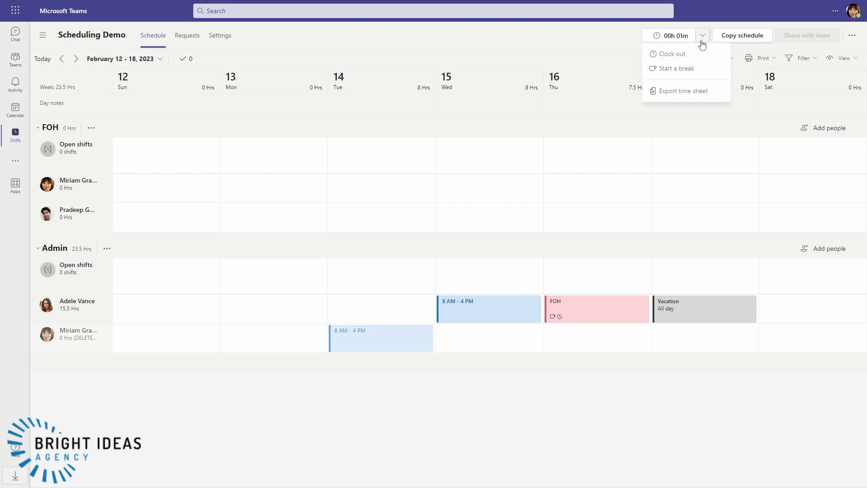
click(582, 55)
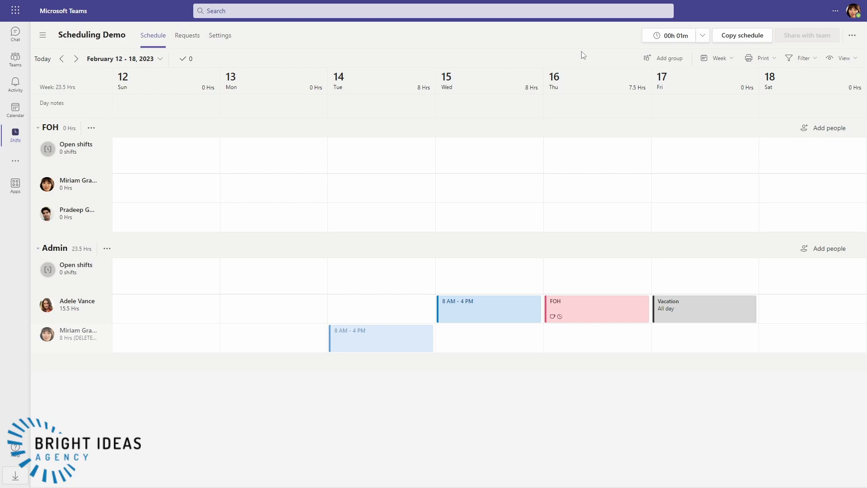
click(664, 39)
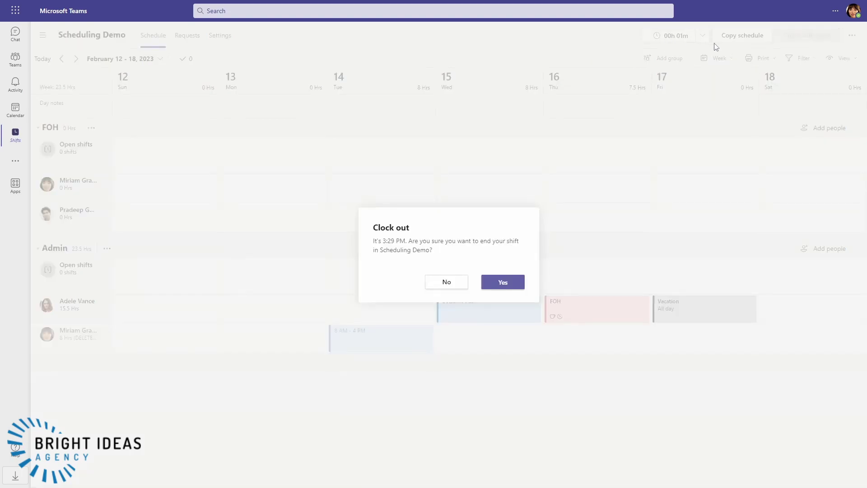
click(501, 283)
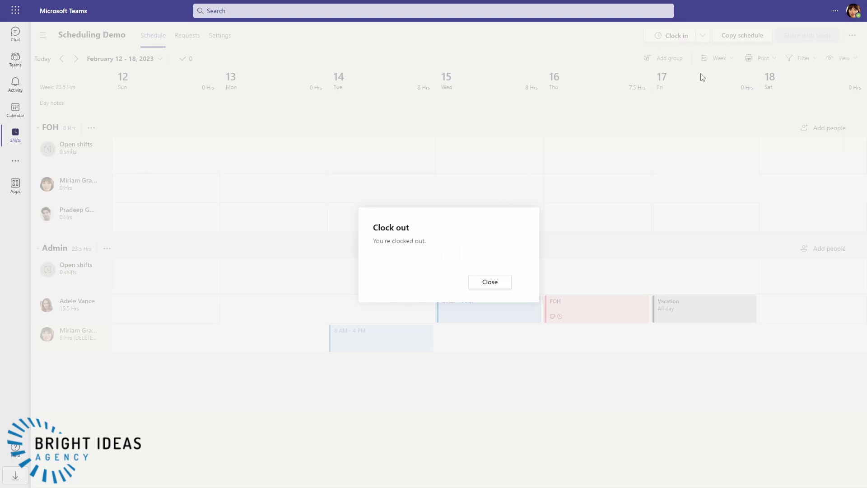
click(490, 282)
- Export the team's time clock report for 01/26/2023 through 02/09/2023
click(703, 35)
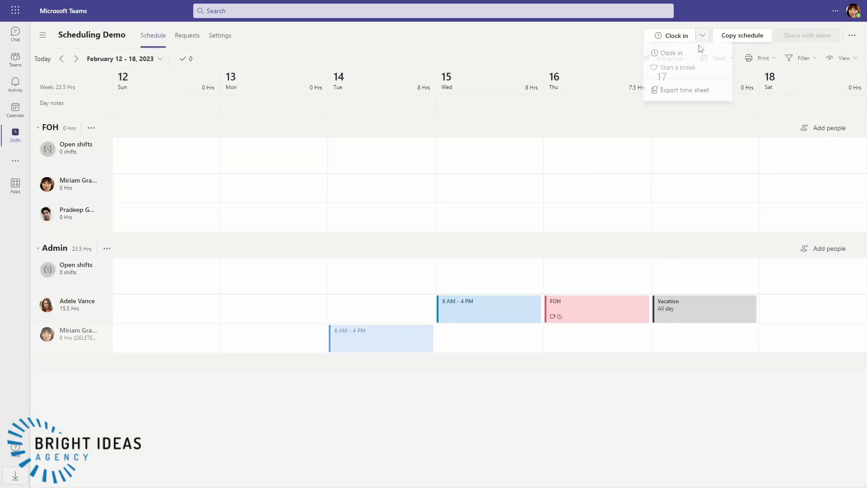
click(670, 95)
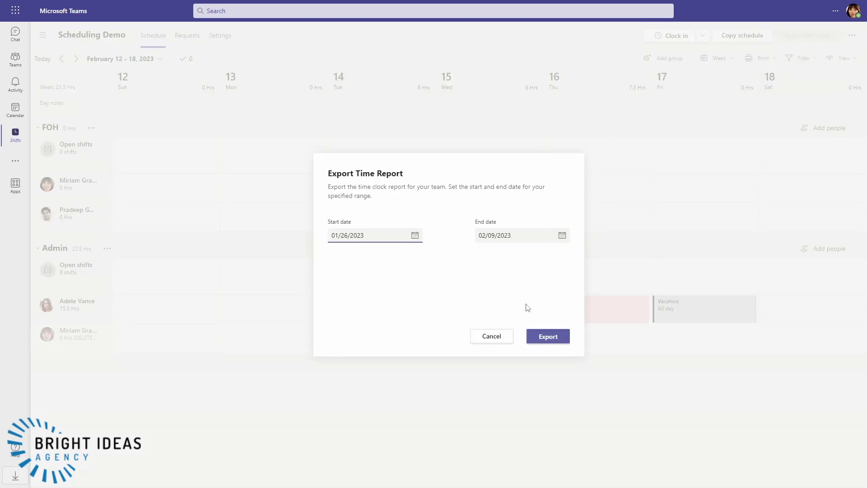
click(548, 335)
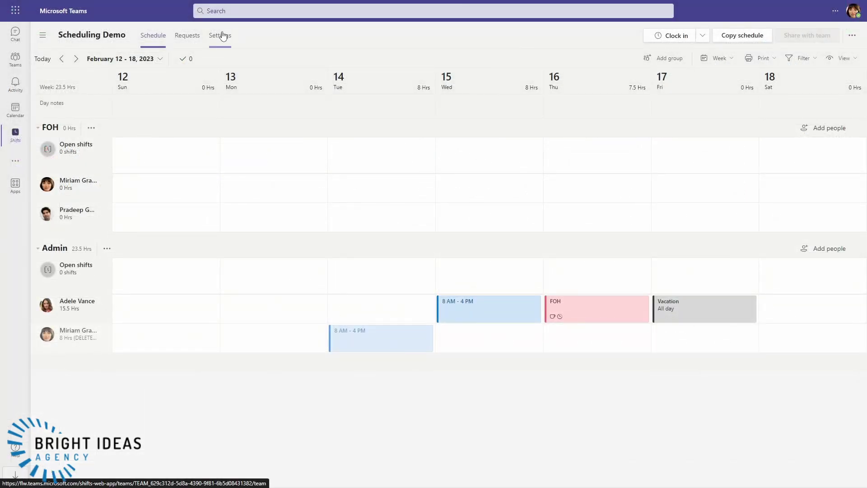
- Review the team's time zone, schedule, shift, time-off request and time clock settings, and return to the schedule
click(221, 35)
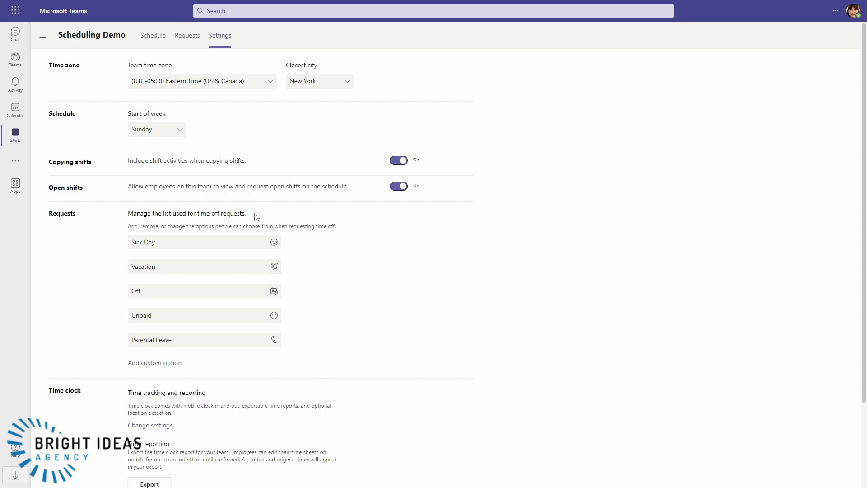
scroll(256, 216, down, 2)
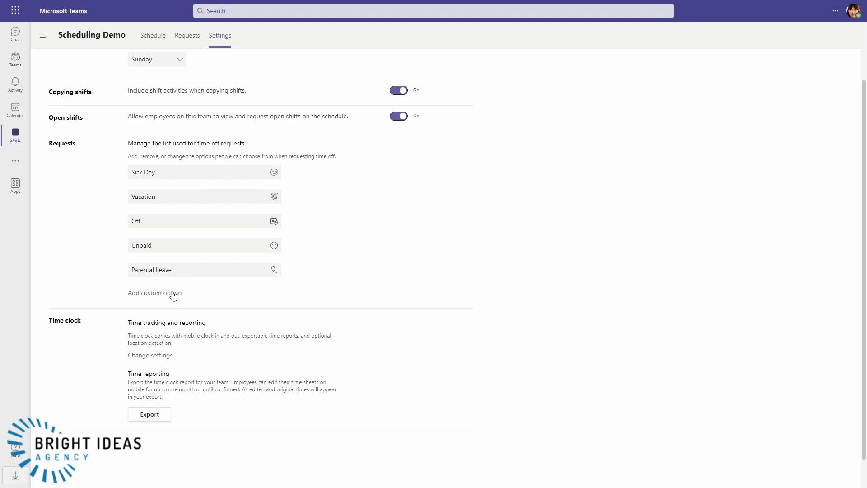
scroll(312, 243, up, 2)
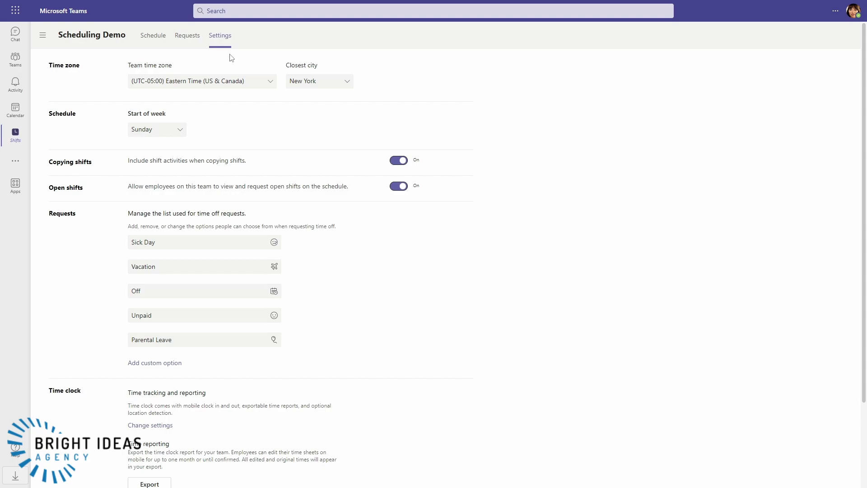
click(155, 36)
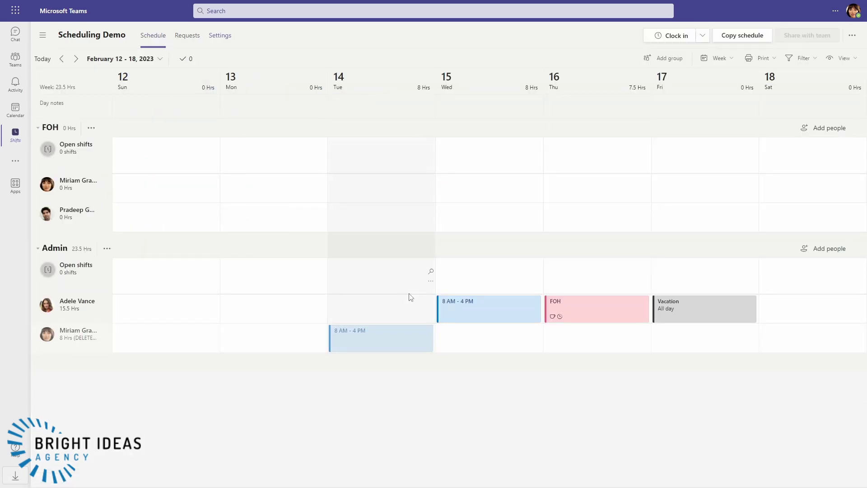